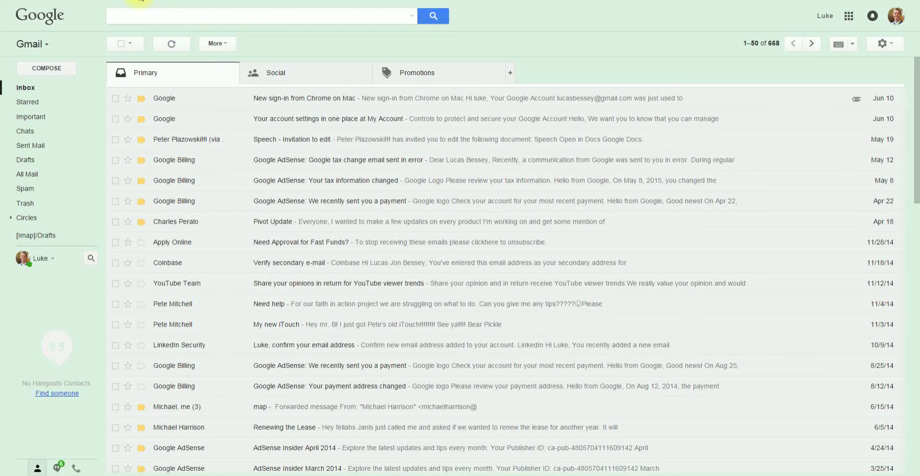
Open a new browser tab and search for "google".
{"action": "key", "text": "ctrl+t"}
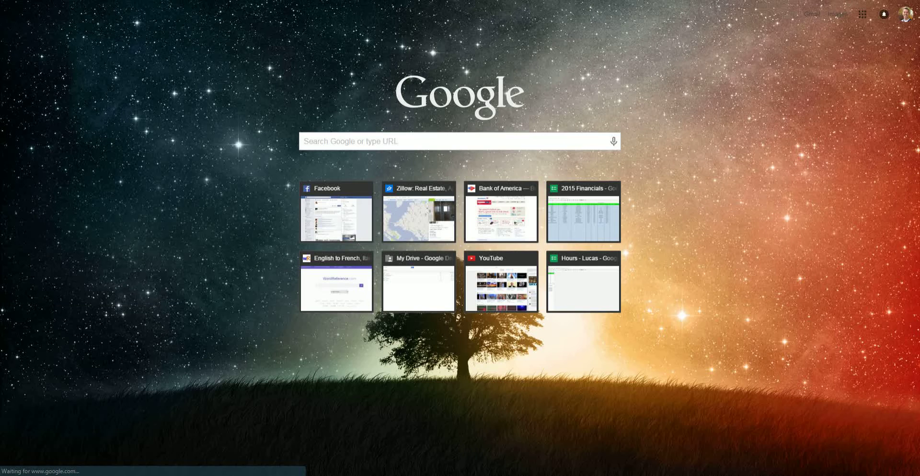
{"action": "type", "text": "google"}
{"action": "key", "text": "Return"}
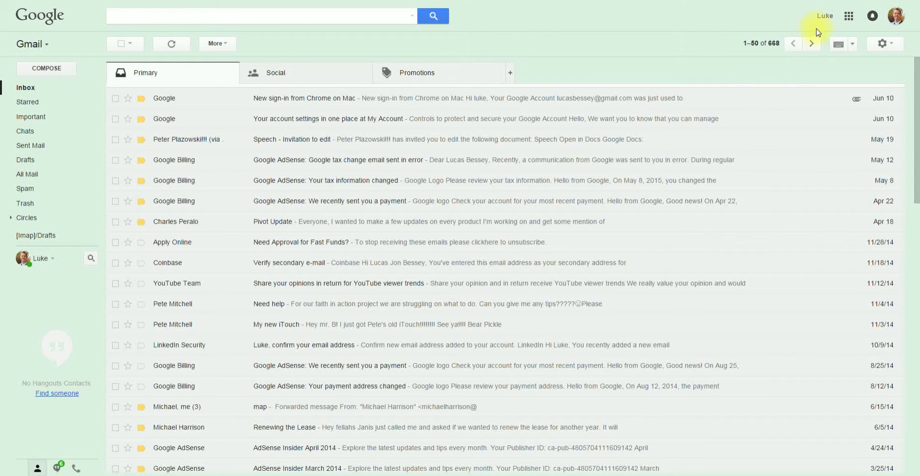
Switch from the Gmail inbox to Google Drive through the Google apps.
{"action": "left_click", "coordinate": [849, 19]}
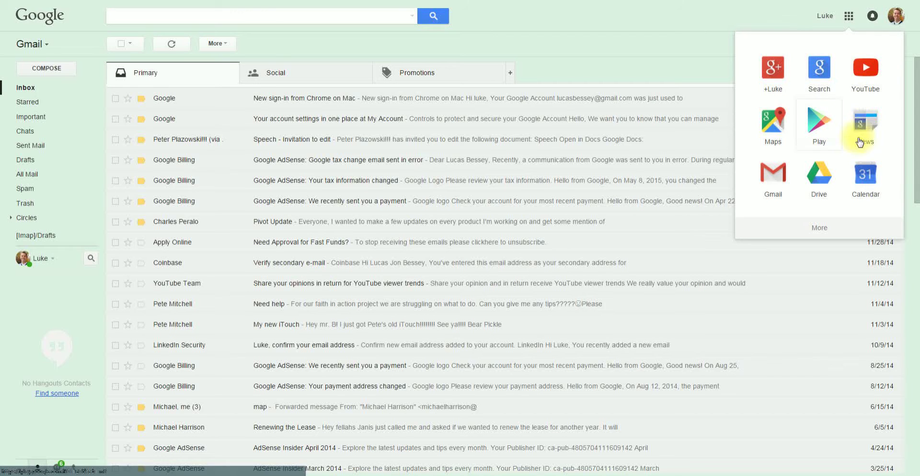
{"action": "left_click", "coordinate": [823, 179]}
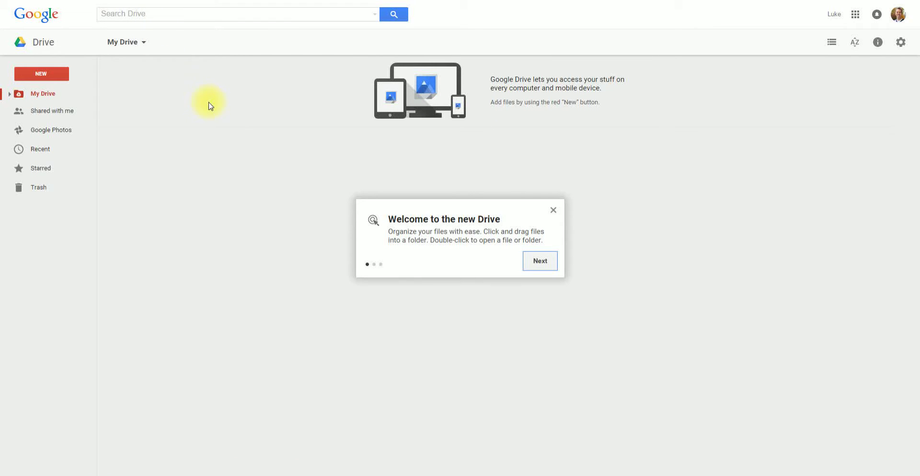
Take the browser out of full screen to show its tabs and address, and return it to full size.
{"action": "key", "text": "F11"}
{"action": "left_click_drag", "start_coordinate": [252, 64], "coordinate": [254, 75]}
{"action": "left_click_drag", "start_coordinate": [482, 338], "coordinate": [744, 364]}
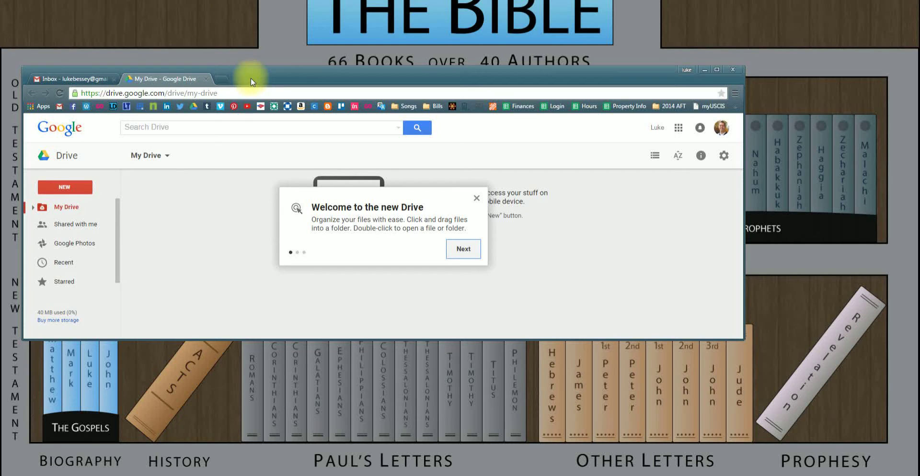
{"action": "left_click_drag", "start_coordinate": [243, 77], "coordinate": [261, 0]}
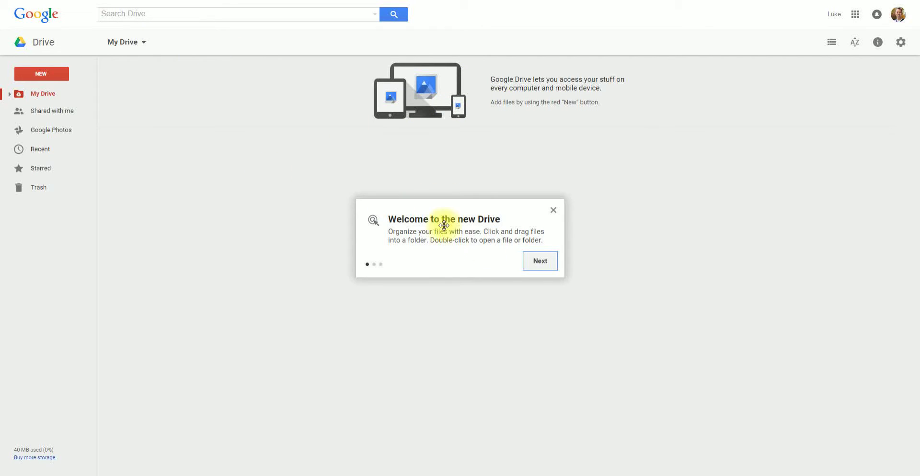
Dismiss the Drive welcome message and expand the My Drive folder tree.
{"action": "left_click", "coordinate": [554, 213]}
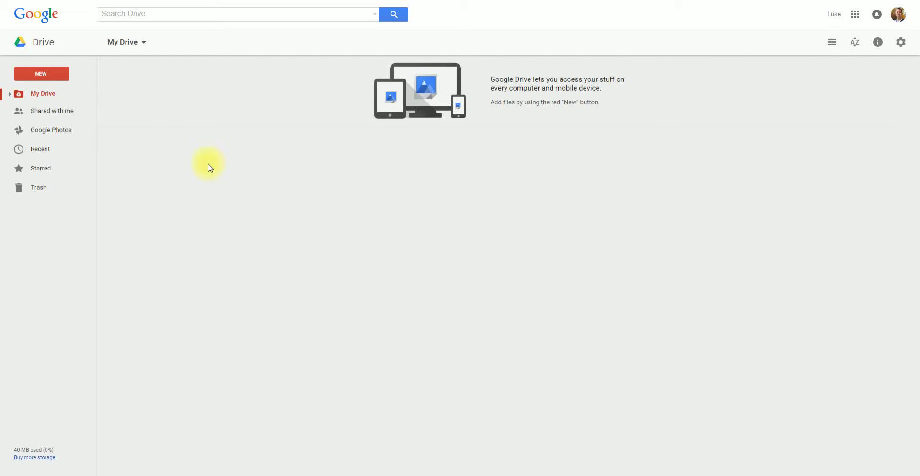
{"action": "left_click", "coordinate": [10, 94]}
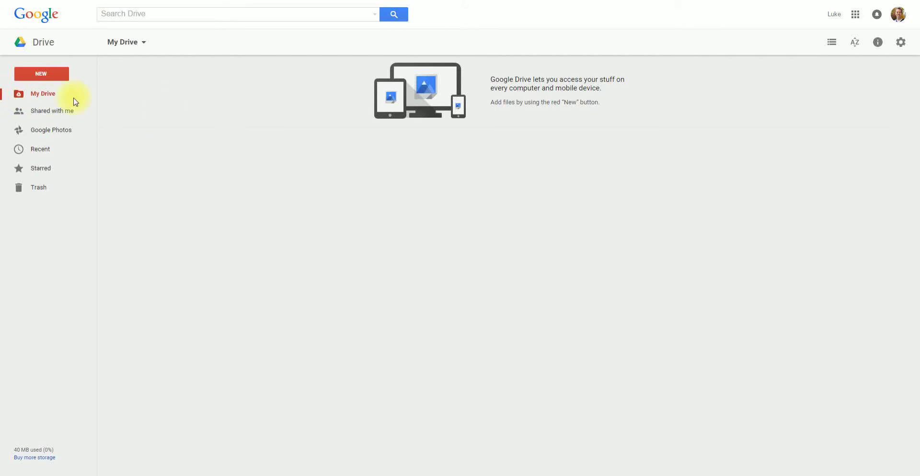
Create a folder named "Veritas 2015" in My Drive and deselect it.
{"action": "left_click", "coordinate": [56, 75]}
{"action": "left_click", "coordinate": [62, 91]}
{"action": "type", "text": "a"}
{"action": "key", "text": "BackSpace"}
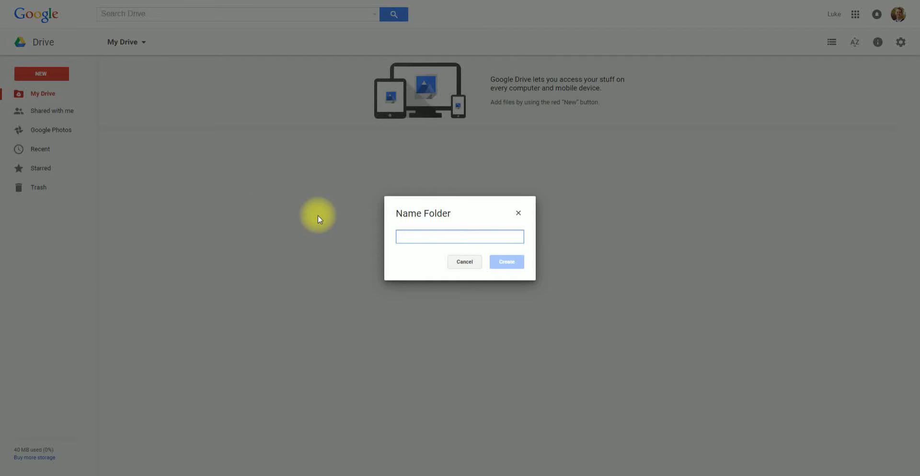
{"action": "type", "text": "Vert"}
{"action": "key", "text": "BackSpace"}
{"action": "type", "text": "itas 2021"}
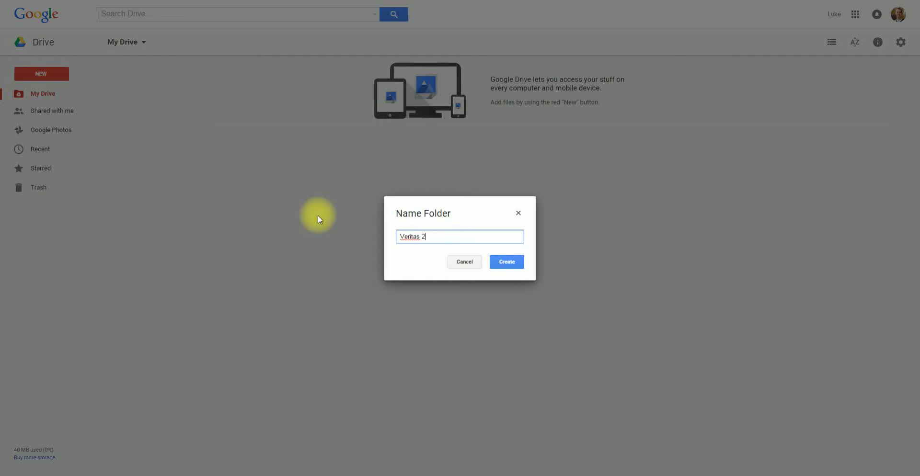
{"action": "key", "text": "BackSpace"}
{"action": "key", "text": "BackSpace"}
{"action": "type", "text": "15"}
{"action": "key", "text": "Return"}
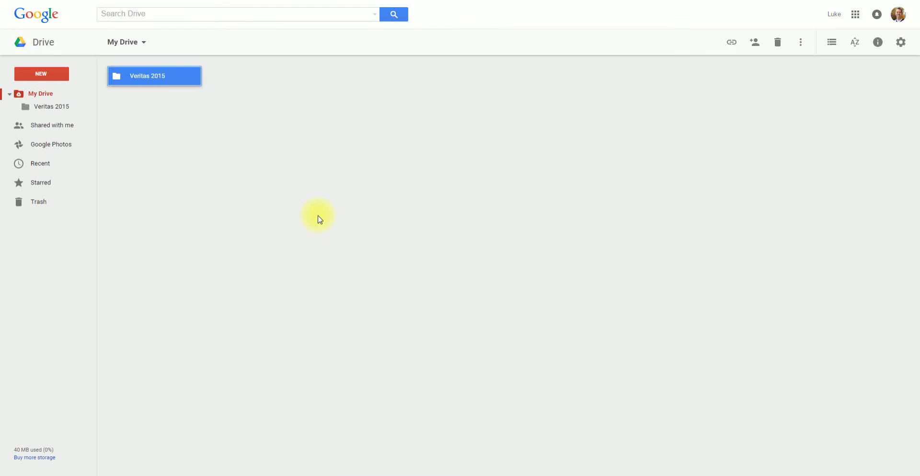
{"action": "left_click", "coordinate": [232, 179]}
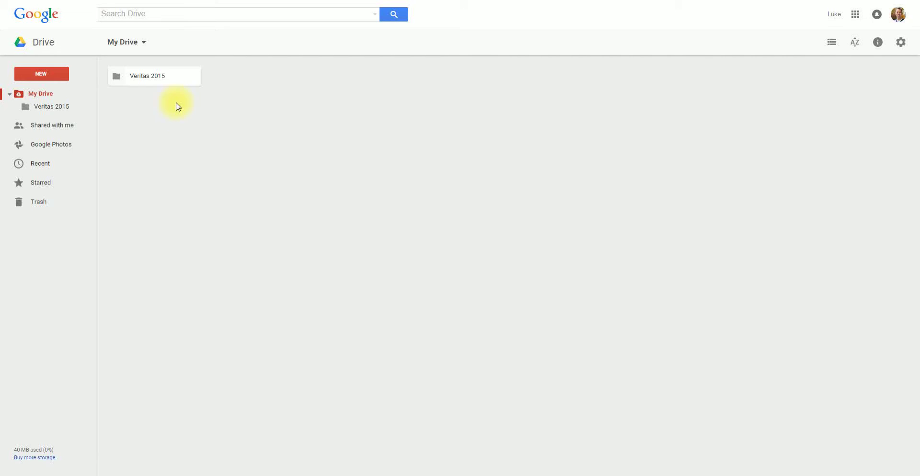
Compare list view and grid view of the My Drive contents, ending in grid view.
{"action": "left_click", "coordinate": [148, 84]}
{"action": "left_click", "coordinate": [292, 96]}
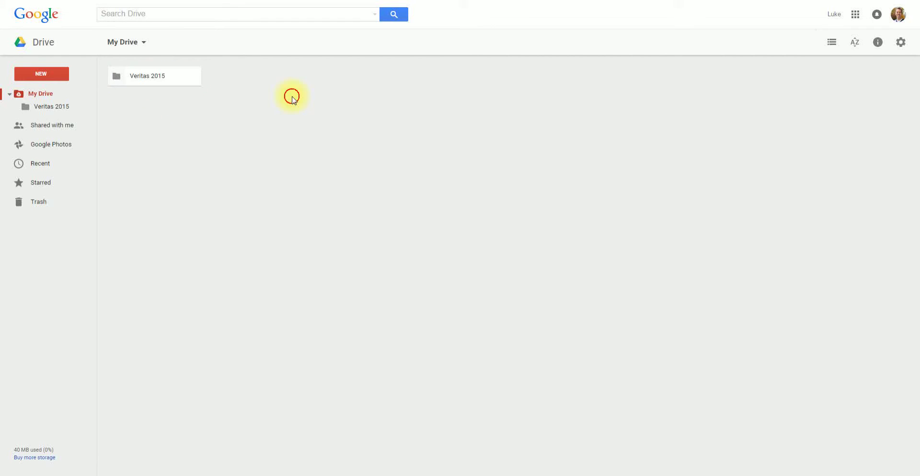
{"action": "left_click", "coordinate": [831, 42]}
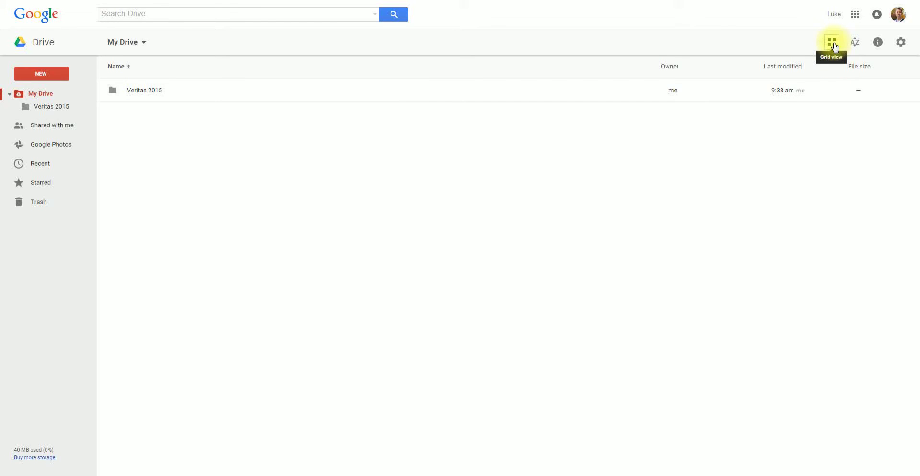
{"action": "left_click", "coordinate": [831, 42]}
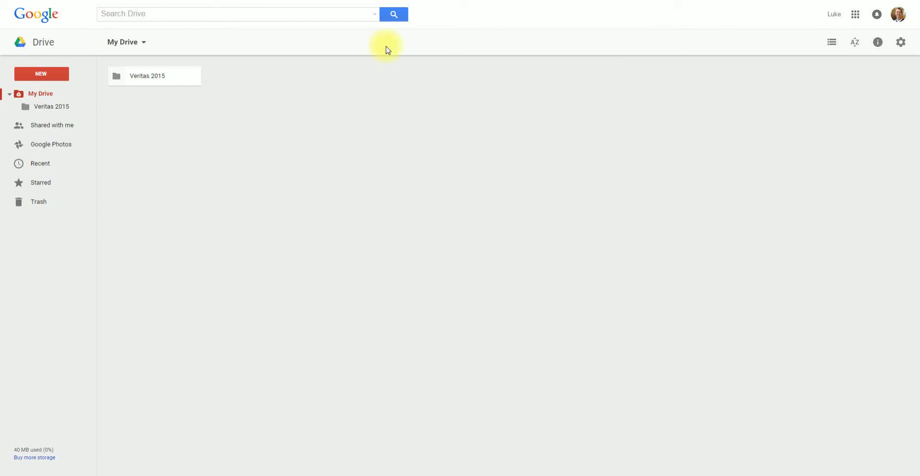
{"action": "left_click", "coordinate": [832, 43]}
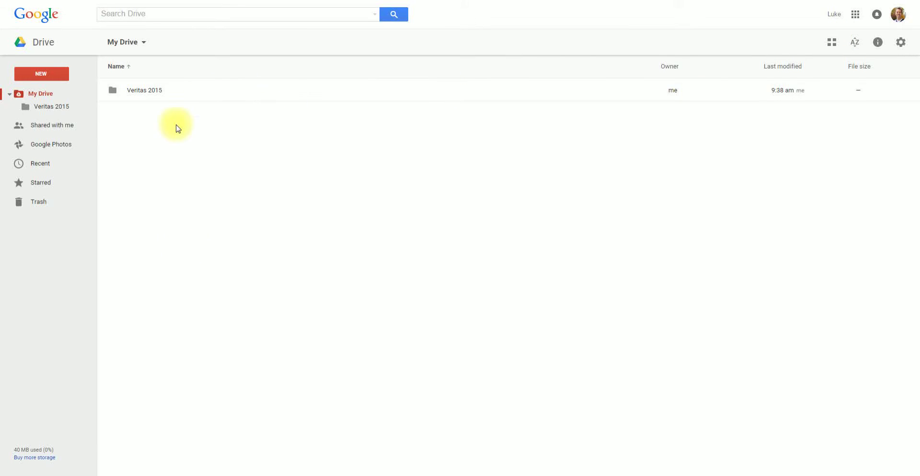
{"action": "left_click", "coordinate": [832, 42]}
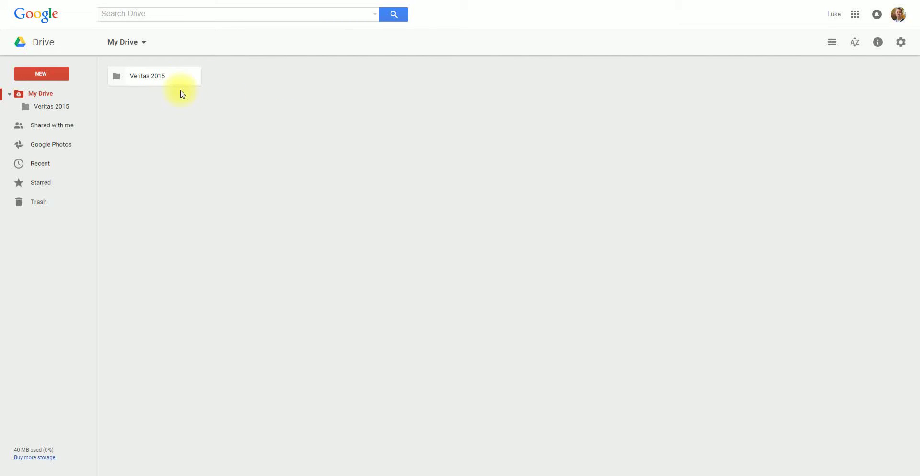
Change the colour of the Veritas 2015 folder to red.
{"action": "right_click", "coordinate": [149, 75]}
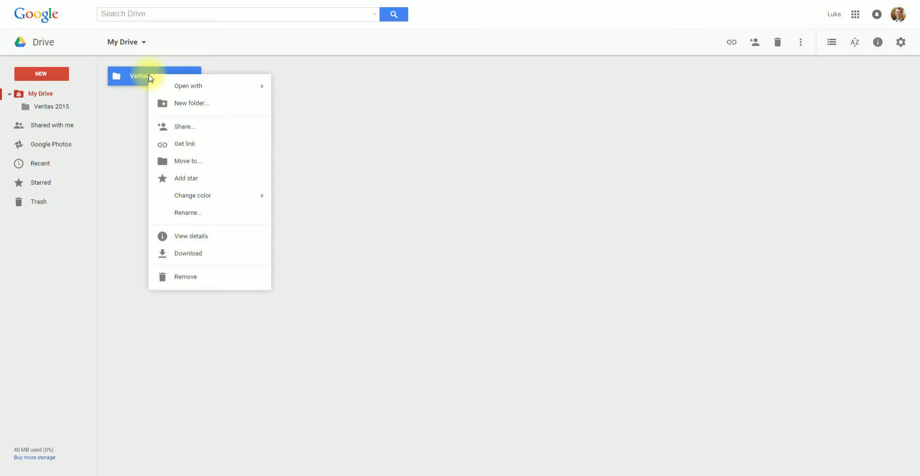
{"action": "left_click", "coordinate": [128, 107]}
{"action": "right_click", "coordinate": [143, 80]}
{"action": "mouse_move", "coordinate": [194, 206]}
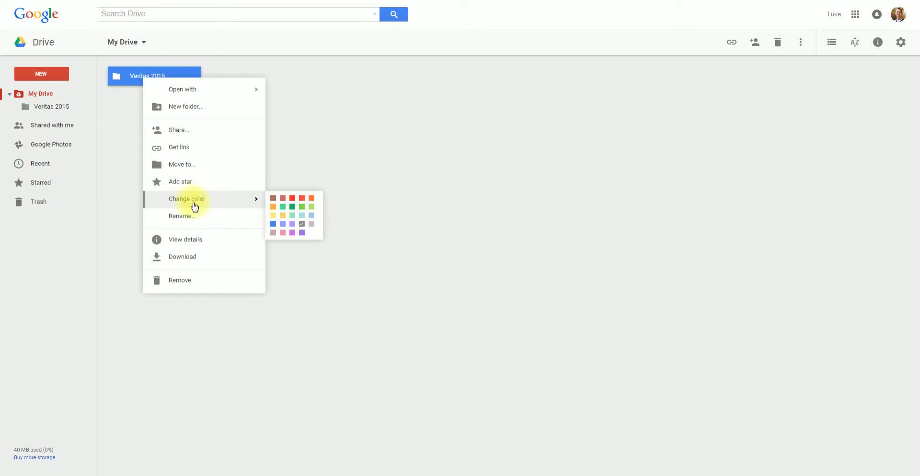
{"action": "left_click", "coordinate": [292, 199]}
{"action": "left_click", "coordinate": [187, 99]}
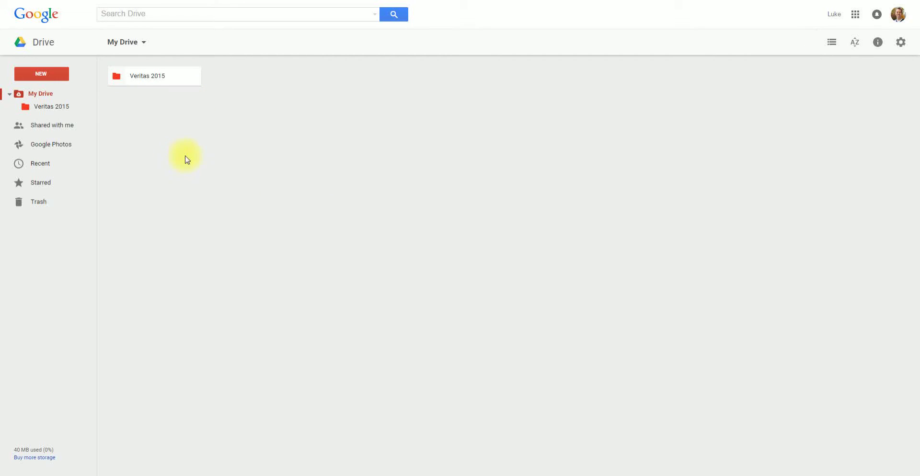
Create a second folder named "Personal" in My Drive and deselect it.
{"action": "left_click", "coordinate": [57, 74]}
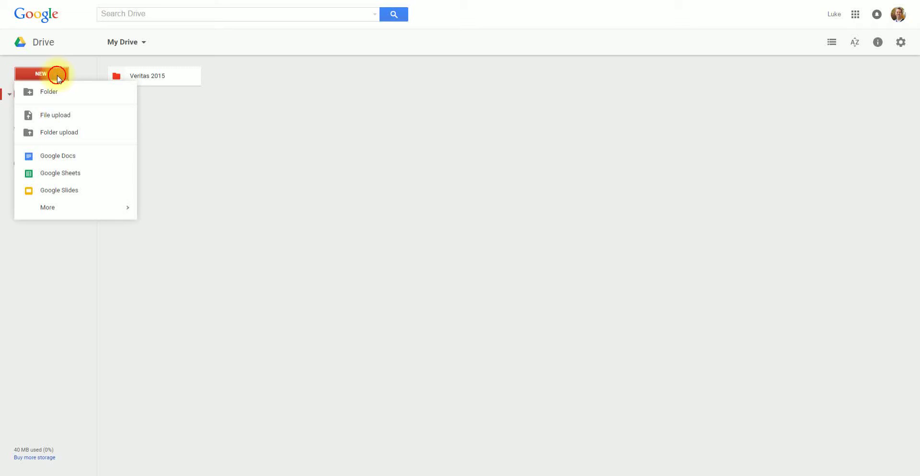
{"action": "left_click", "coordinate": [69, 99]}
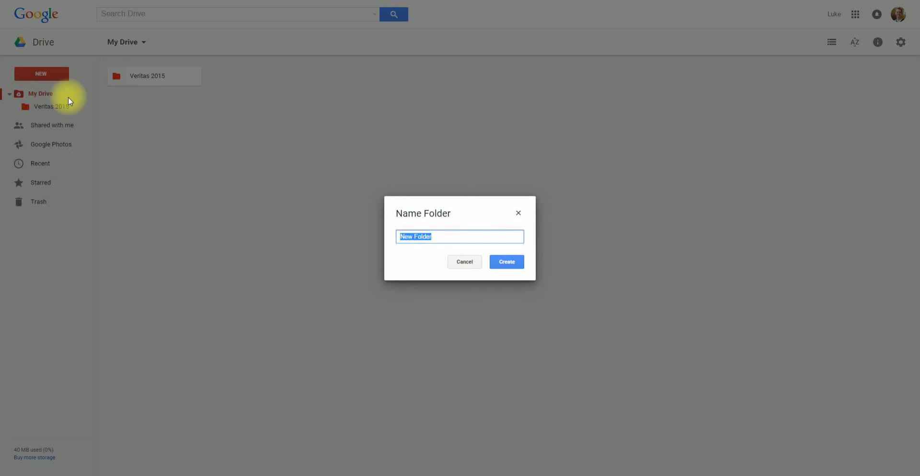
{"action": "type", "text": "Personal"}
{"action": "key", "text": "Return"}
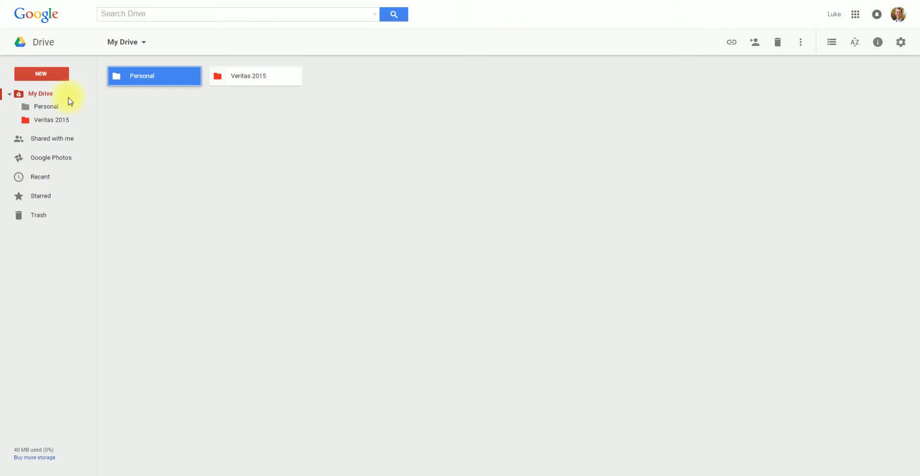
{"action": "left_click", "coordinate": [142, 121]}
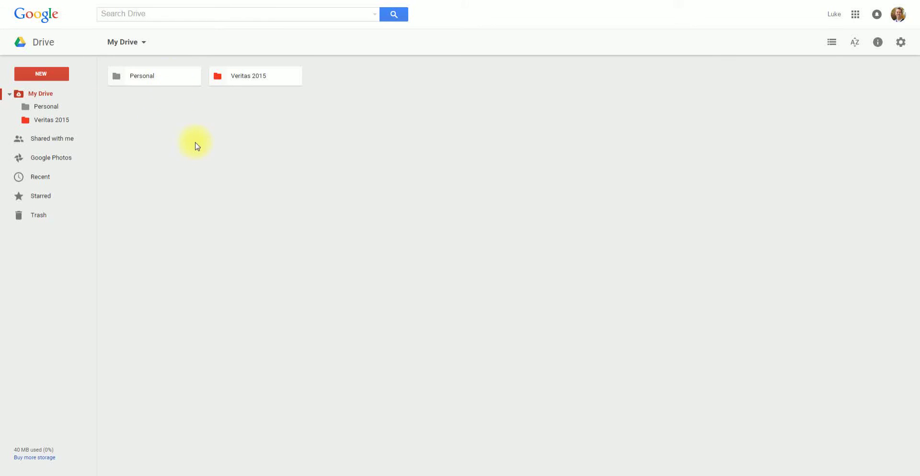
Change the colour of the Personal folder to blue.
{"action": "left_click", "coordinate": [152, 77]}
{"action": "right_click", "coordinate": [157, 82]}
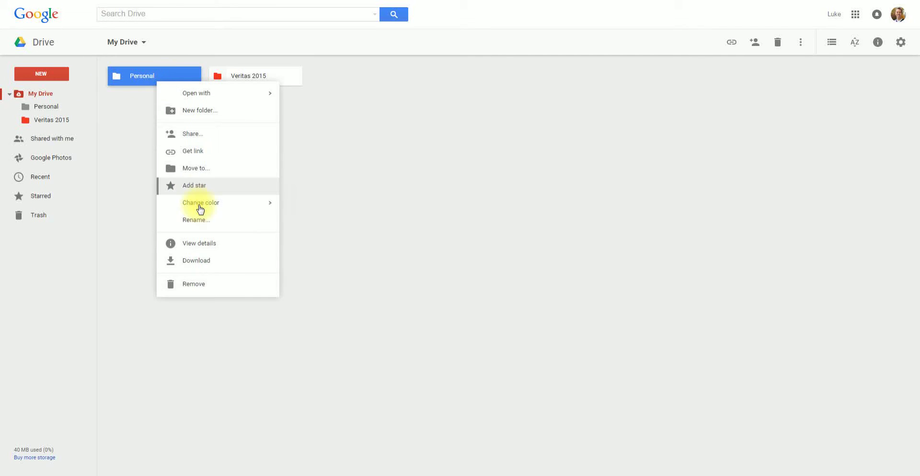
{"action": "mouse_move", "coordinate": [200, 209]}
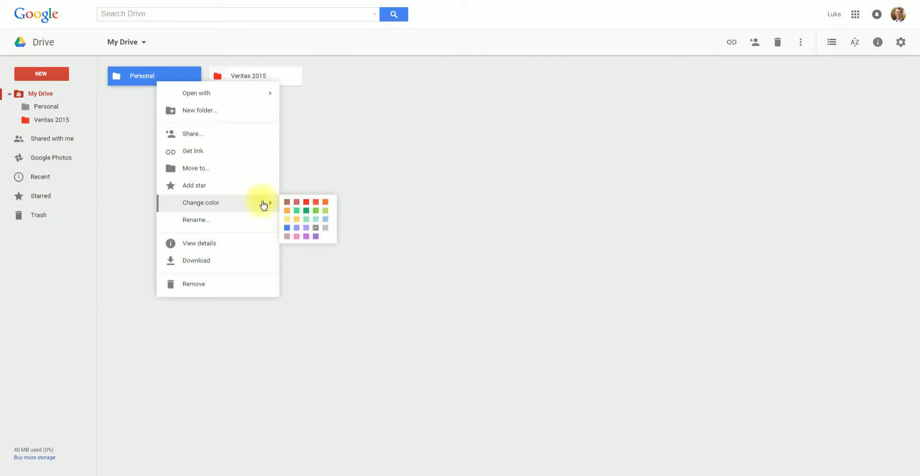
{"action": "left_click", "coordinate": [287, 229]}
{"action": "left_click", "coordinate": [245, 160]}
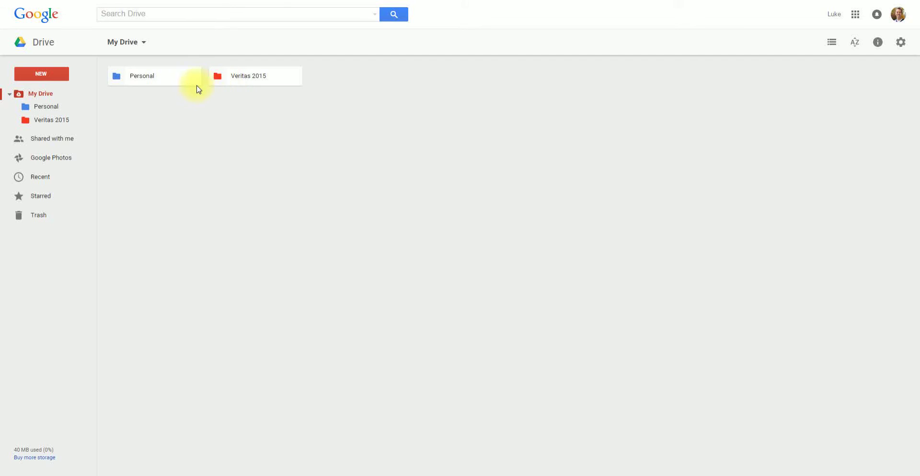
Look inside the Veritas 2015 folder, collapse and expand the My Drive tree, and return to My Drive.
{"action": "left_click", "coordinate": [247, 74]}
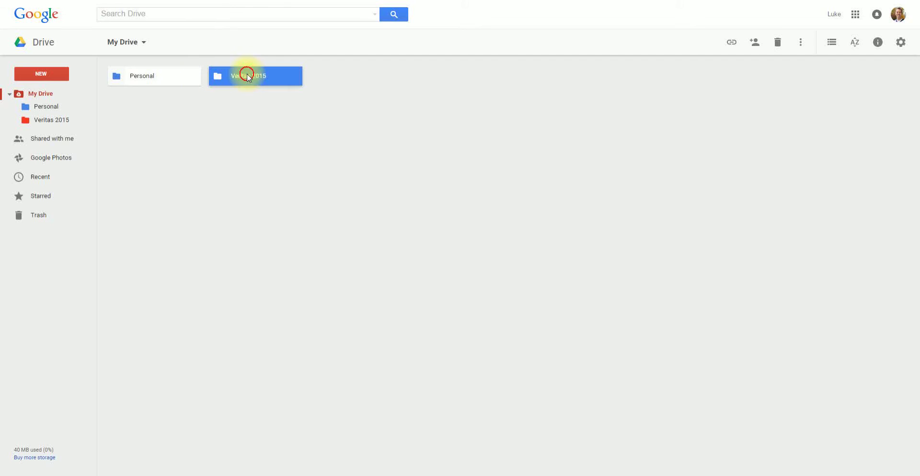
{"action": "left_click", "coordinate": [233, 118]}
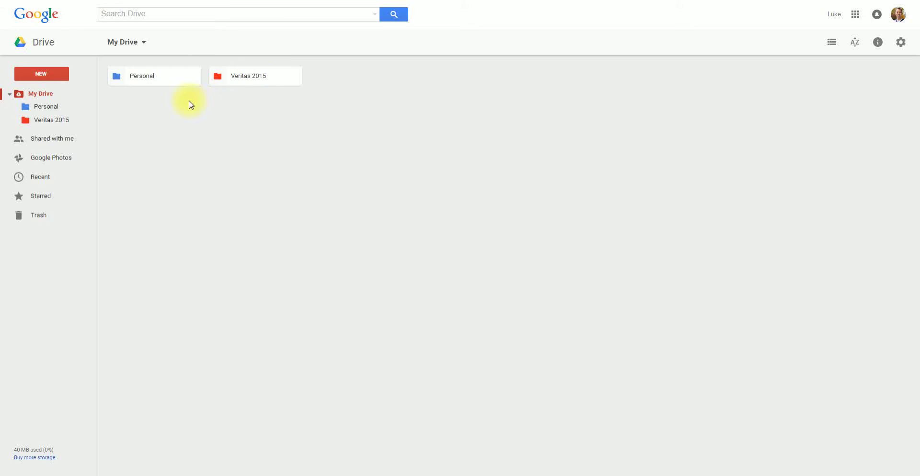
{"action": "double_click", "coordinate": [243, 78]}
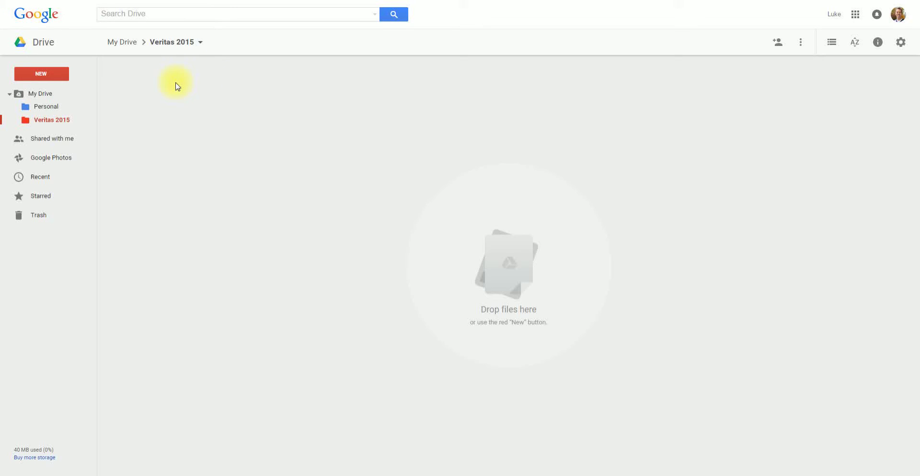
{"action": "left_click", "coordinate": [9, 93]}
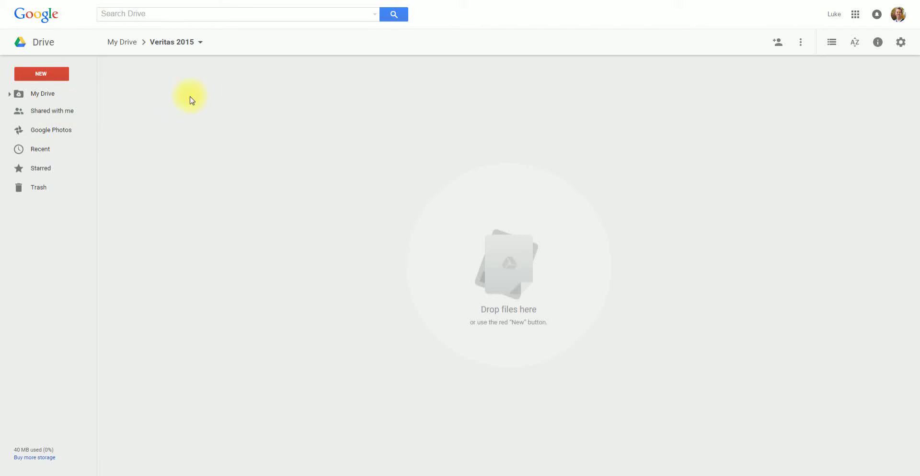
{"action": "left_click", "coordinate": [10, 94]}
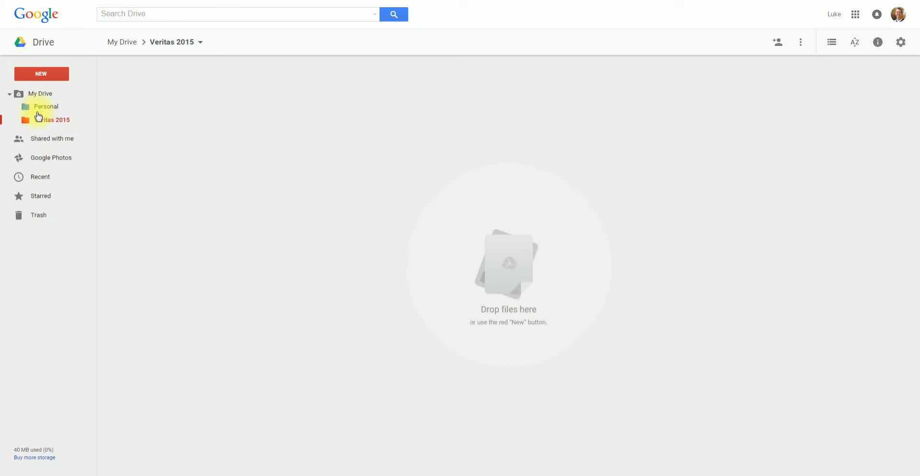
{"action": "left_click", "coordinate": [40, 94]}
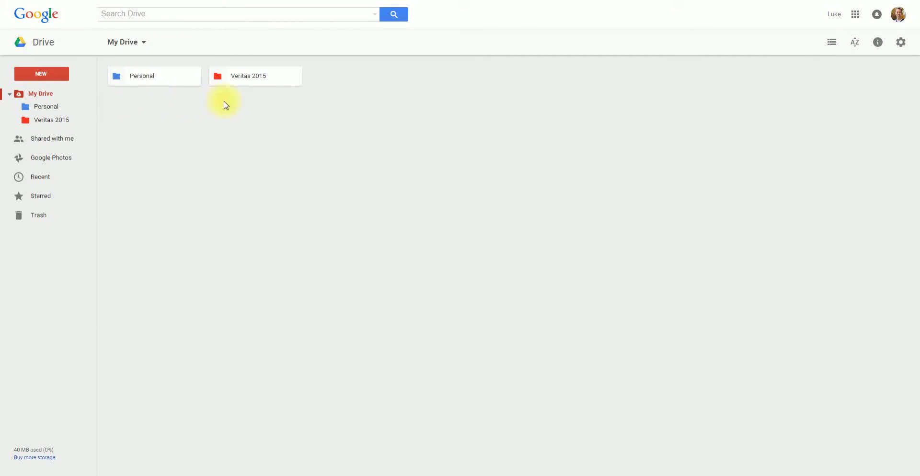
Create a new Google Docs document in My Drive and name it "Loose Doc".
{"action": "left_click", "coordinate": [50, 75]}
{"action": "left_click", "coordinate": [67, 162]}
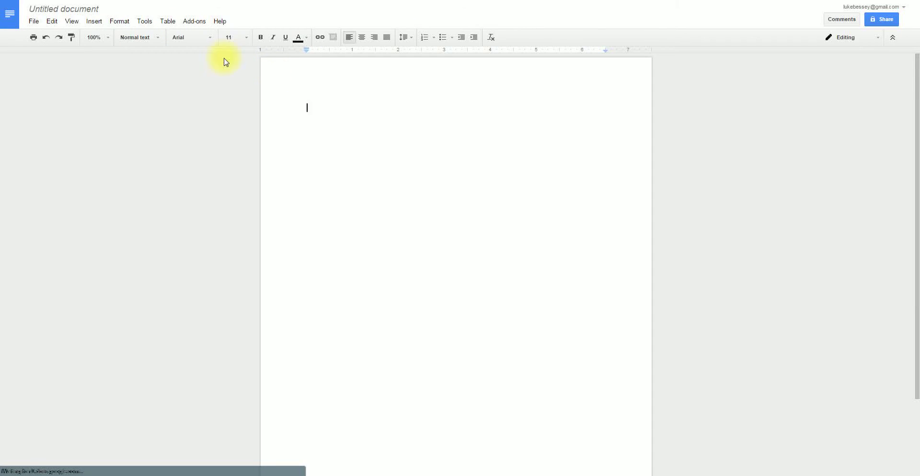
{"action": "left_click", "coordinate": [76, 10]}
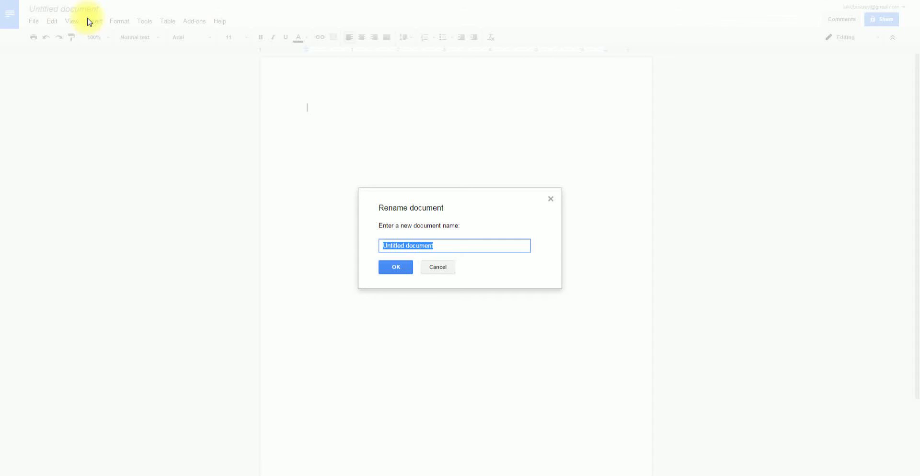
{"action": "type", "text": "Loose Doc"}
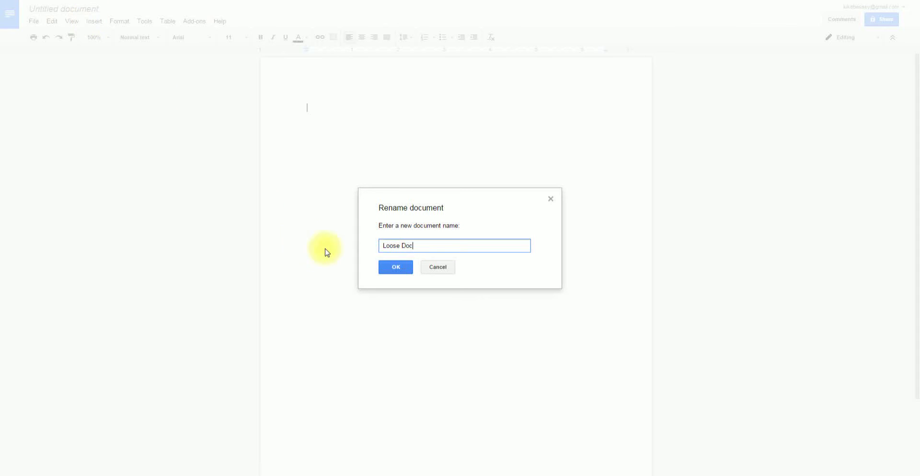
{"action": "left_click", "coordinate": [396, 266]}
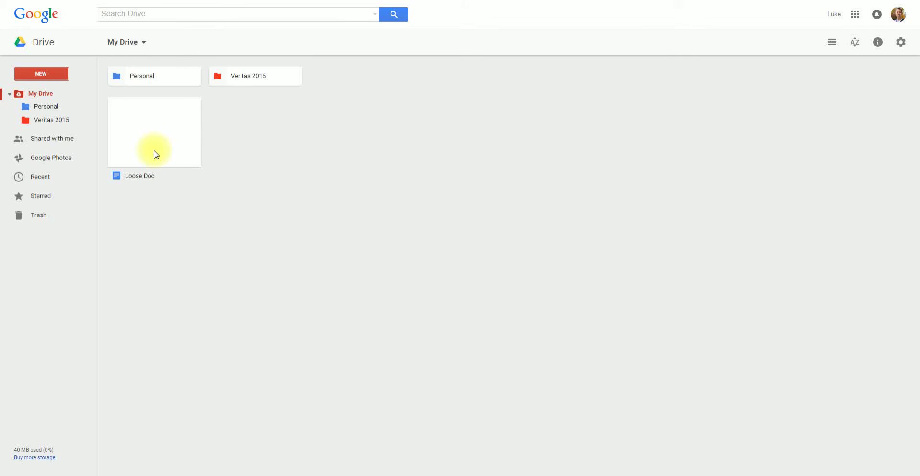
Collapse and expand the My Drive tree to compare it with the file area, look inside Veritas 2015, and return to My Drive.
{"action": "left_click", "coordinate": [10, 94]}
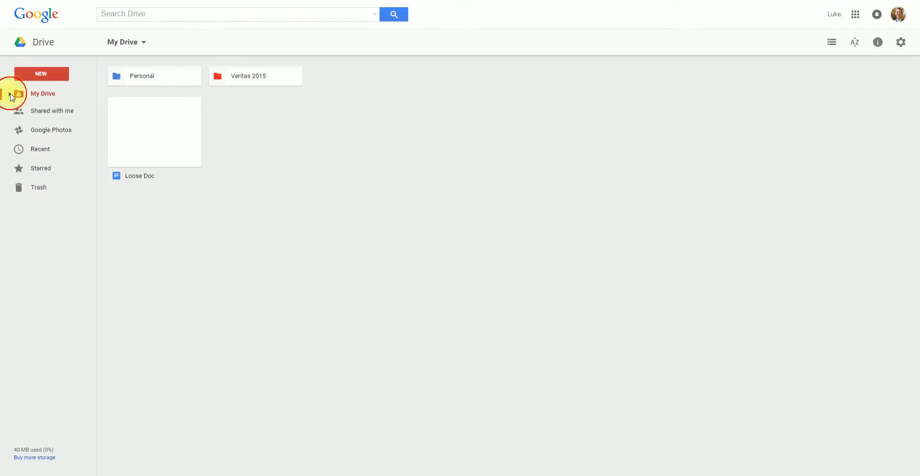
{"action": "left_click", "coordinate": [9, 93]}
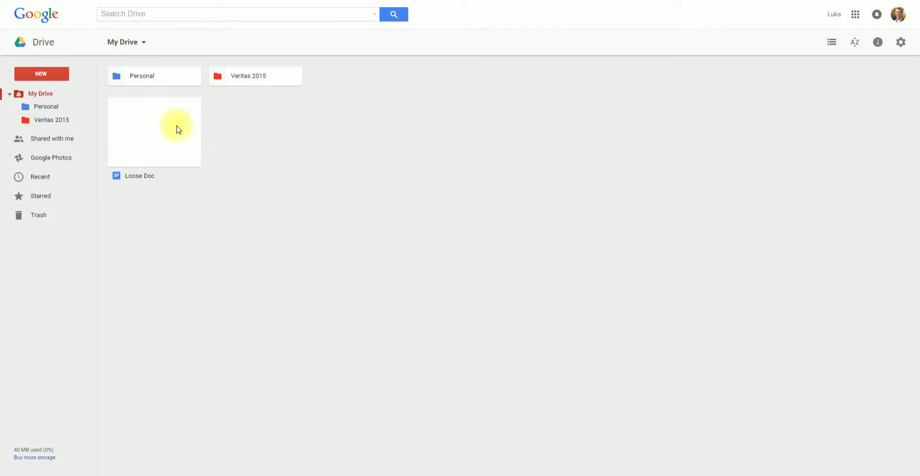
{"action": "left_click", "coordinate": [162, 124]}
{"action": "left_click", "coordinate": [247, 131]}
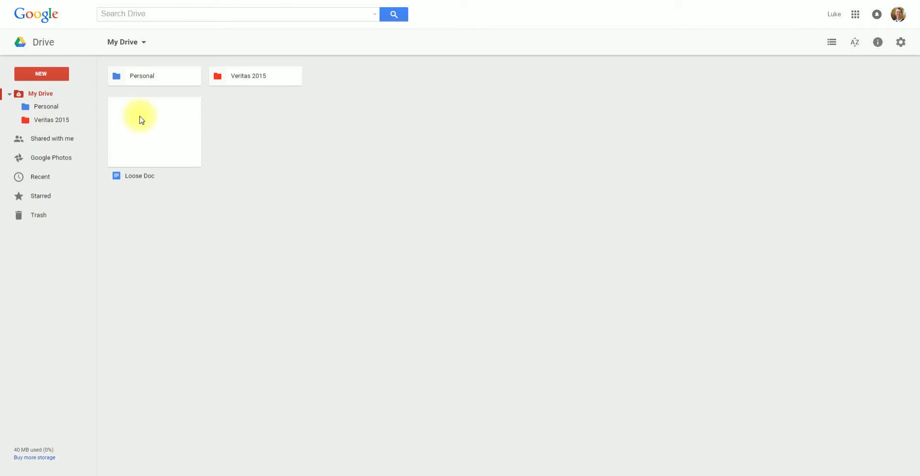
{"action": "left_click", "coordinate": [9, 93]}
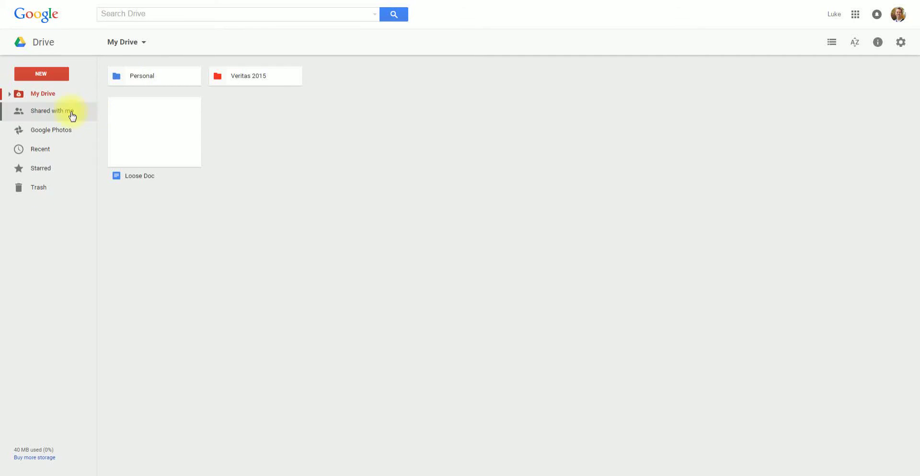
{"action": "left_click", "coordinate": [9, 94]}
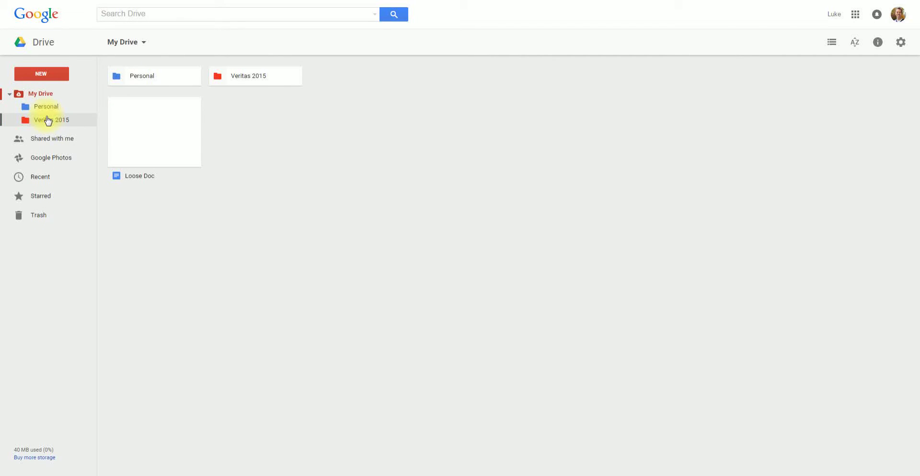
{"action": "double_click", "coordinate": [248, 77]}
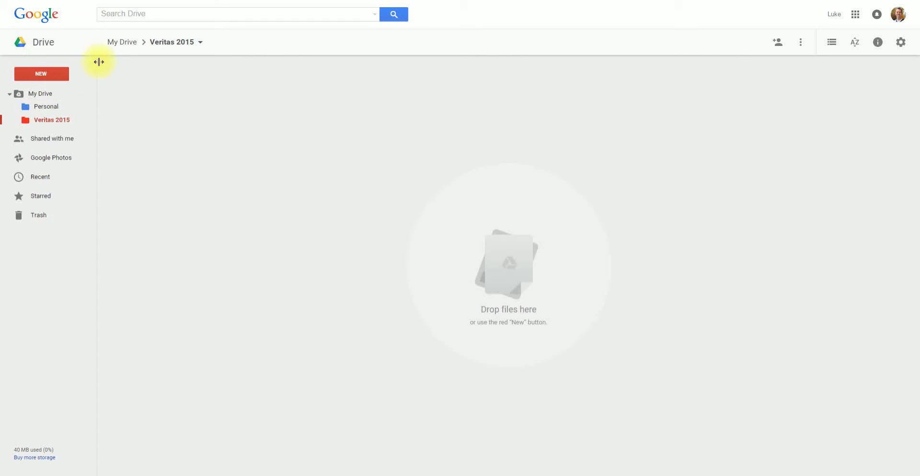
{"action": "left_click", "coordinate": [121, 47]}
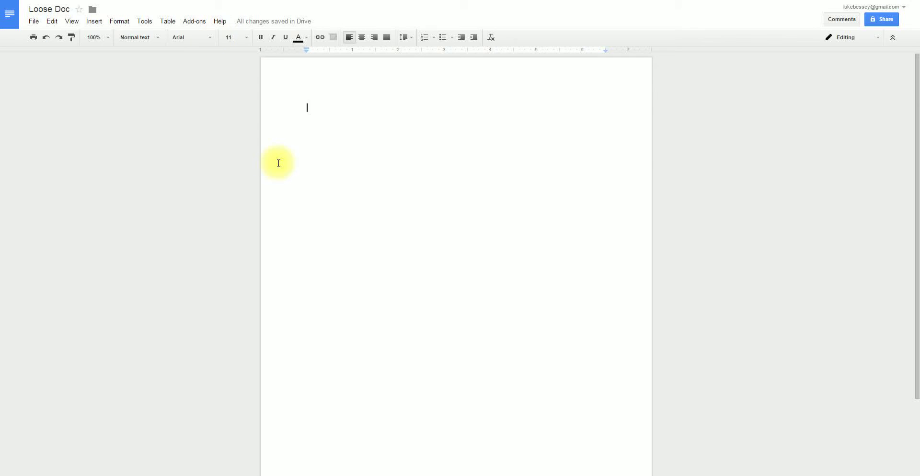
In Loose Doc, enter the filler text "hvjcdxdtycgckiuccidyt" and, on a second line, "tyfctycftyftyftift tydftyfdtyd".
{"action": "type", "text": "hvjcdxdtycgckiu"}
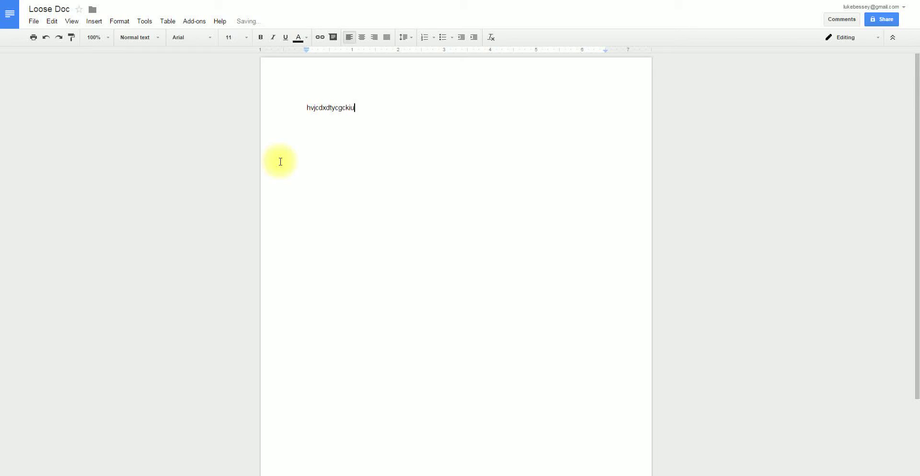
{"action": "type", "text": "ccidyt"}
{"action": "key", "text": "Return"}
{"action": "type", "text": "tyfctycftyftyftift tydftyfdtyd"}
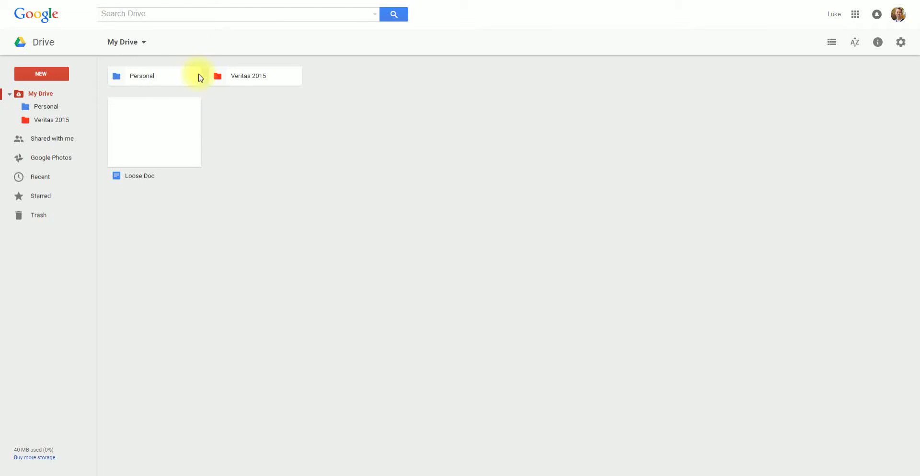
{"action": "left_click", "coordinate": [150, 121]}
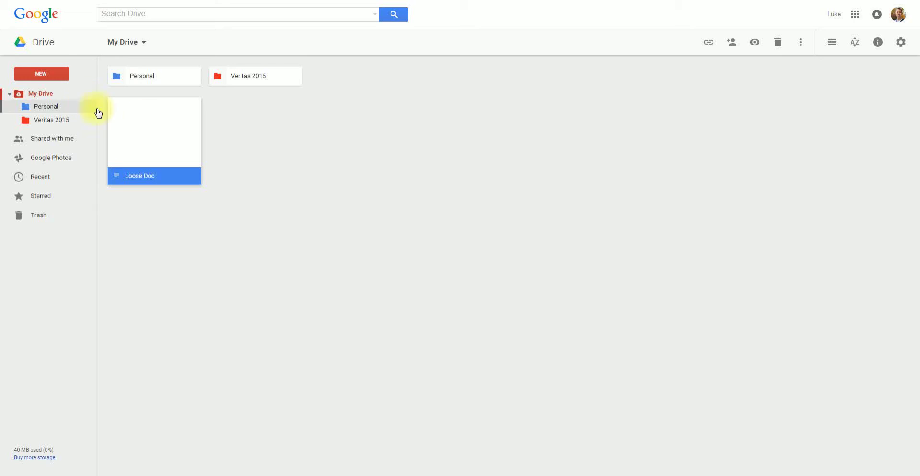
{"action": "left_click", "coordinate": [219, 109]}
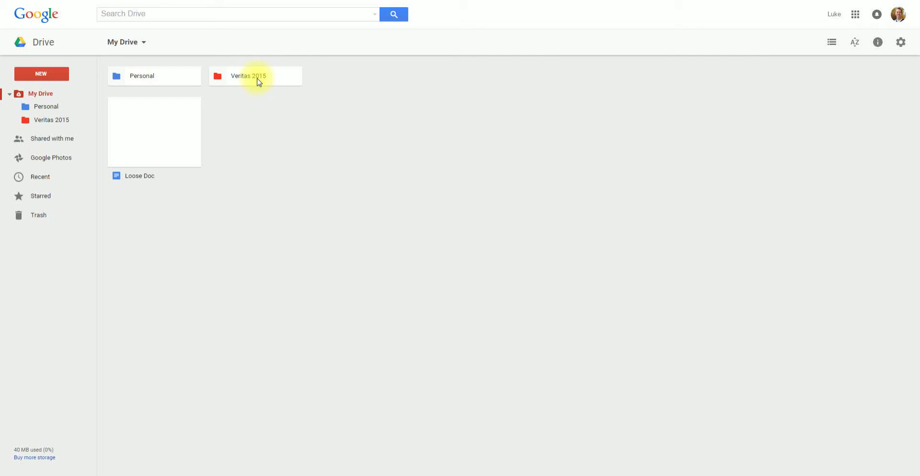
Create a subfolder named "Science" inside the Veritas 2015 folder.
{"action": "double_click", "coordinate": [242, 77]}
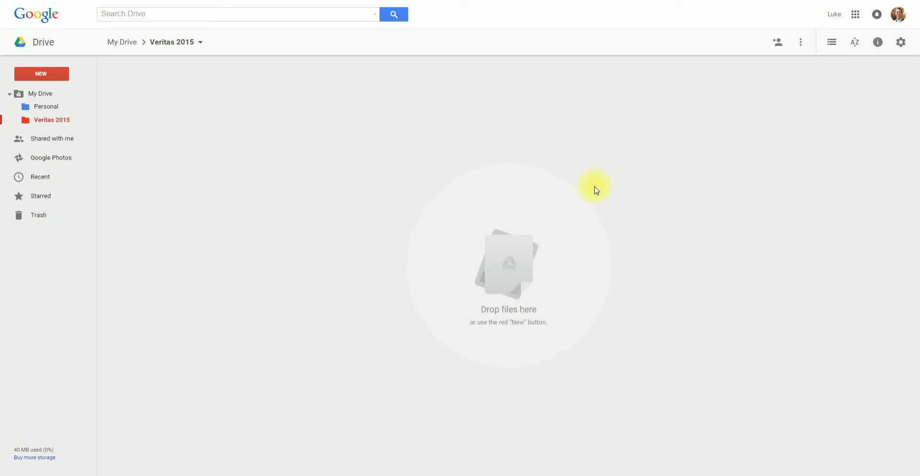
{"action": "left_click", "coordinate": [57, 75]}
{"action": "left_click", "coordinate": [60, 93]}
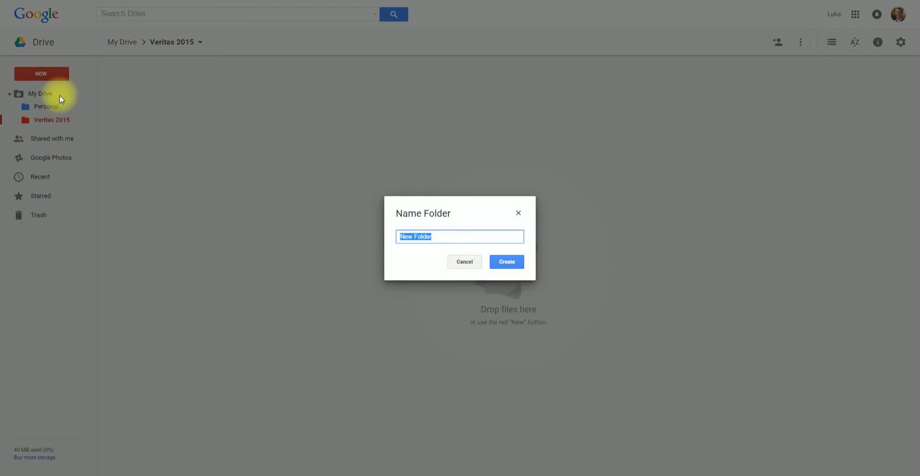
{"action": "type", "text": "S"}
{"action": "key", "text": "Return"}
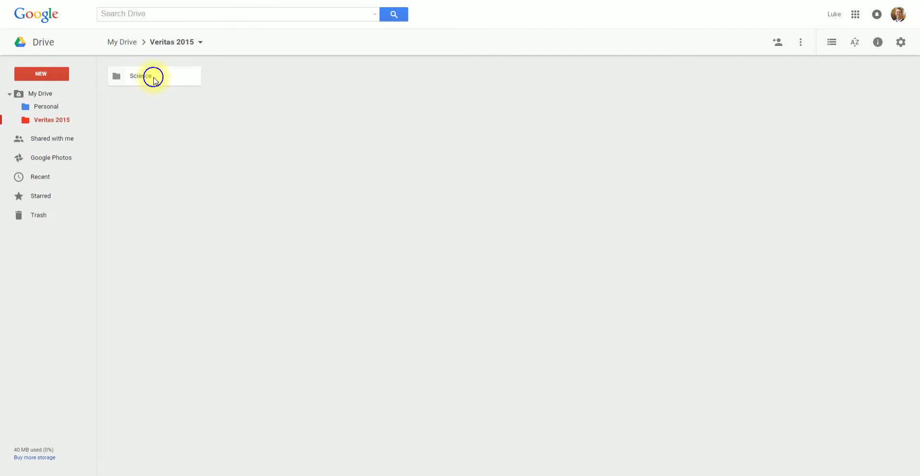
Change the colour of the Science folder to green and deselect it.
{"action": "right_click", "coordinate": [153, 77]}
{"action": "mouse_move", "coordinate": [201, 199]}
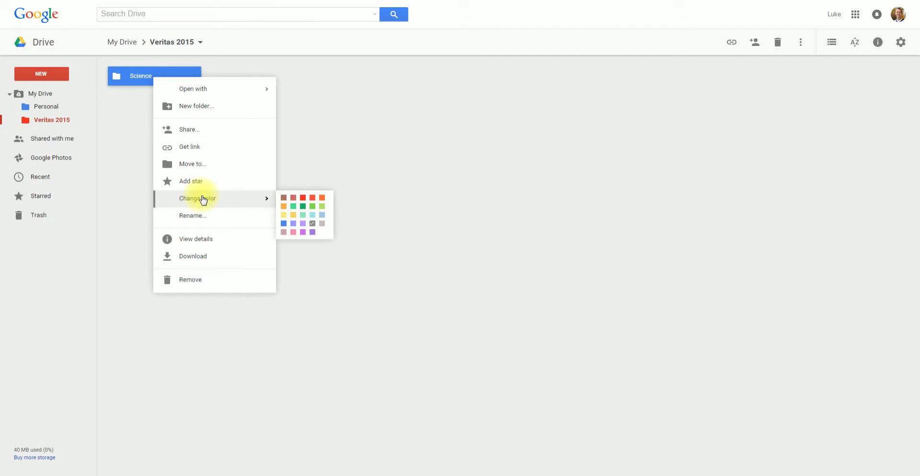
{"action": "left_click", "coordinate": [300, 206]}
{"action": "left_click", "coordinate": [228, 140]}
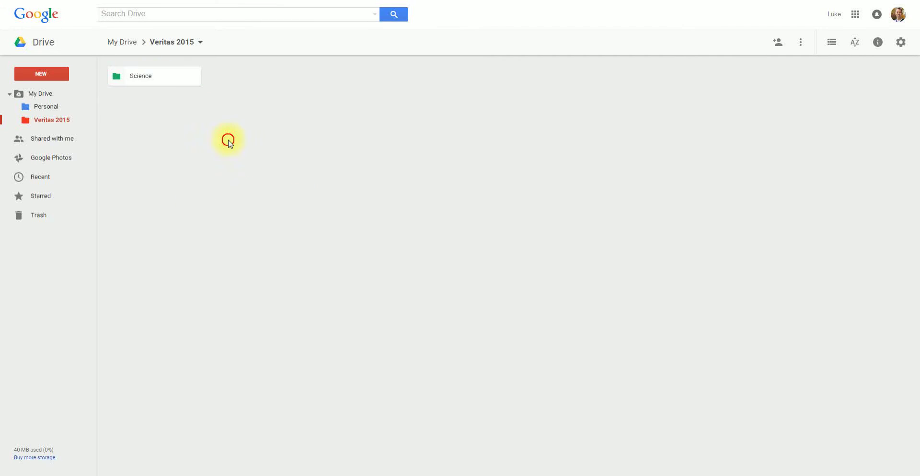
Look inside the Science folder, go back up to My Drive, and reopen Science by way of Veritas 2015.
{"action": "double_click", "coordinate": [144, 77]}
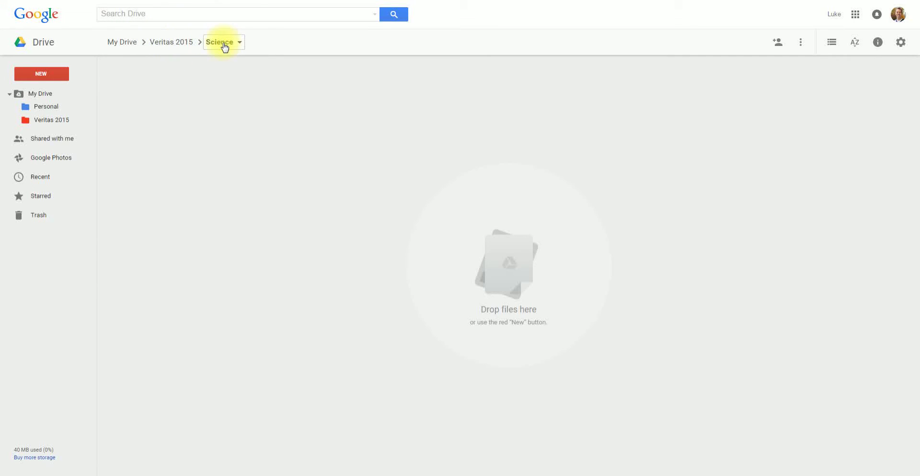
{"action": "left_click", "coordinate": [171, 42]}
{"action": "left_click", "coordinate": [124, 42]}
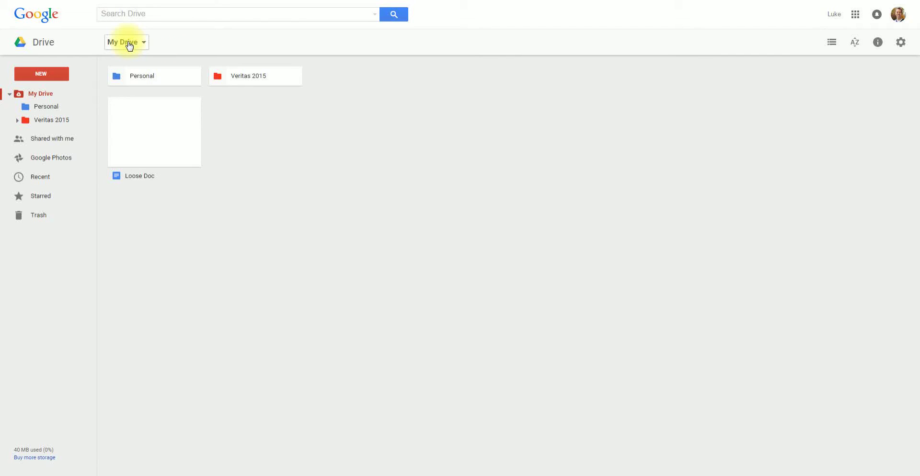
{"action": "left_click", "coordinate": [243, 77]}
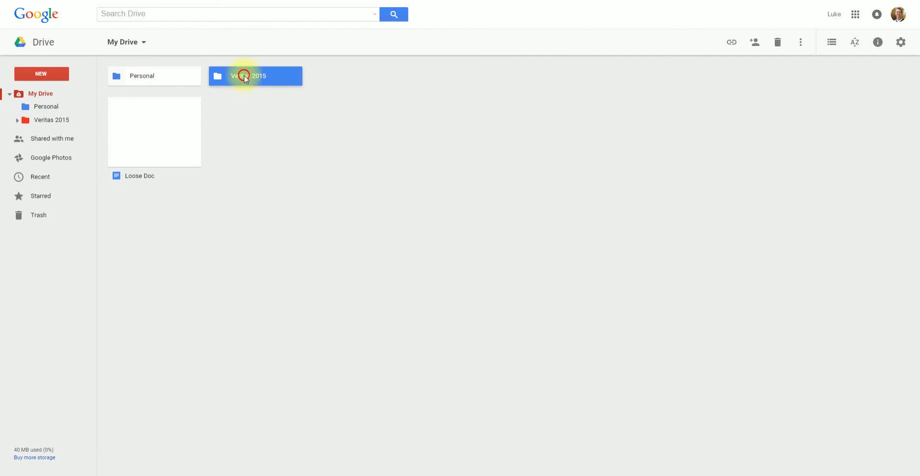
{"action": "double_click", "coordinate": [243, 76]}
{"action": "double_click", "coordinate": [165, 75]}
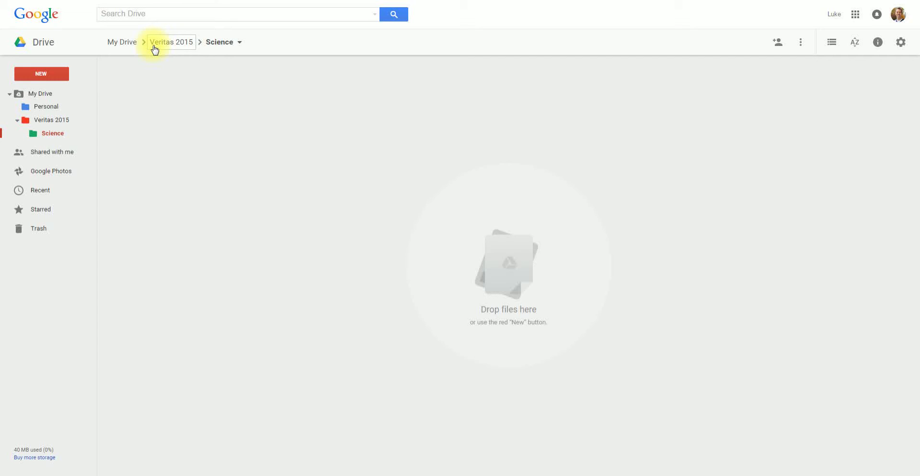
Create a subfolder named "ALL" inside the Science folder.
{"action": "left_click", "coordinate": [58, 75]}
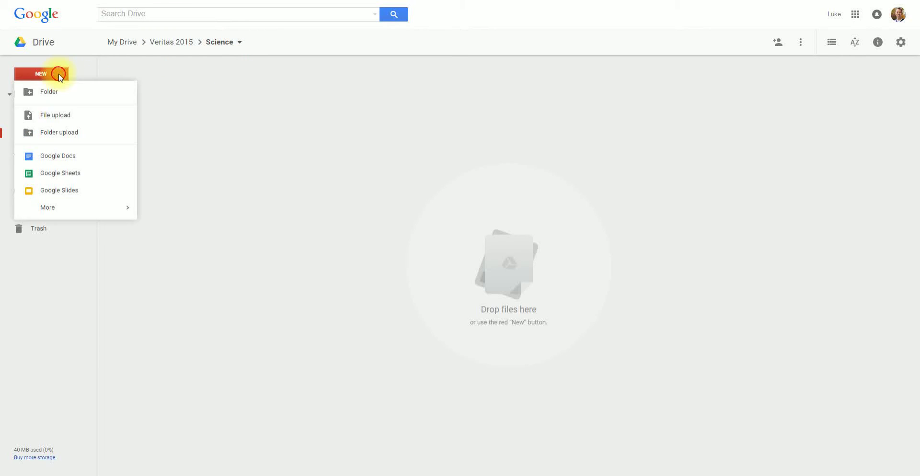
{"action": "left_click", "coordinate": [71, 91]}
{"action": "type", "text": "ALL"}
{"action": "key", "text": "Return"}
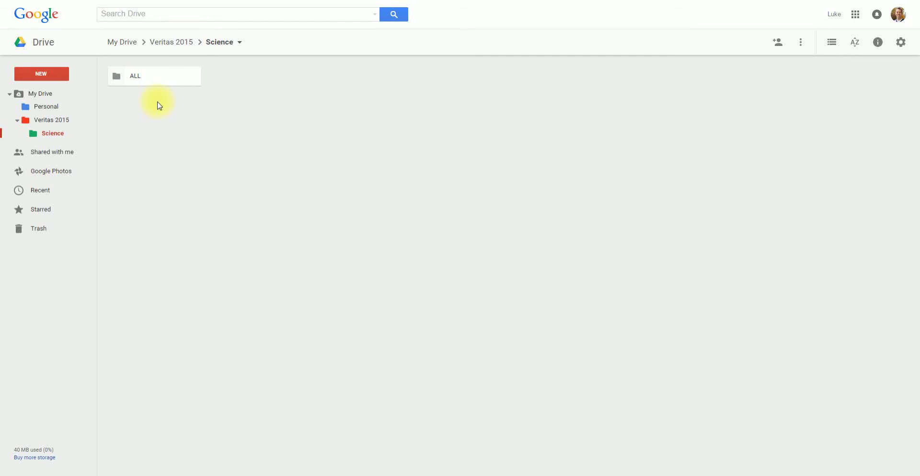
{"action": "right_click", "coordinate": [142, 79]}
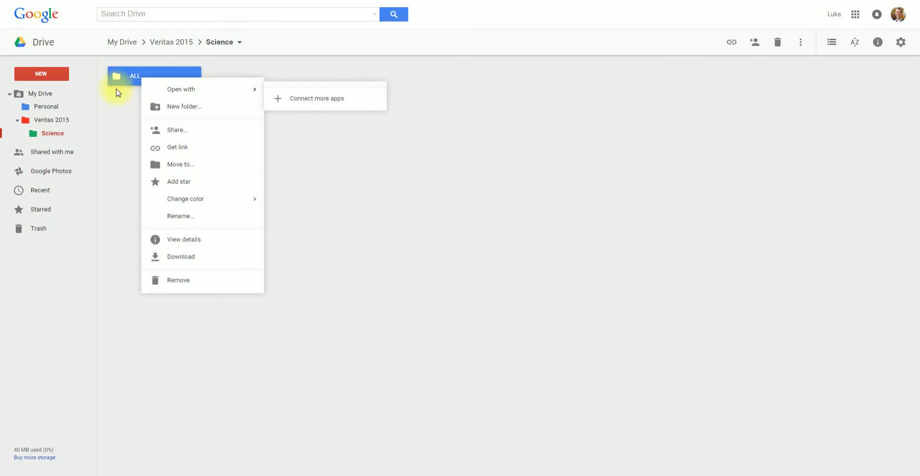
{"action": "left_click", "coordinate": [135, 115]}
{"action": "right_click", "coordinate": [137, 78]}
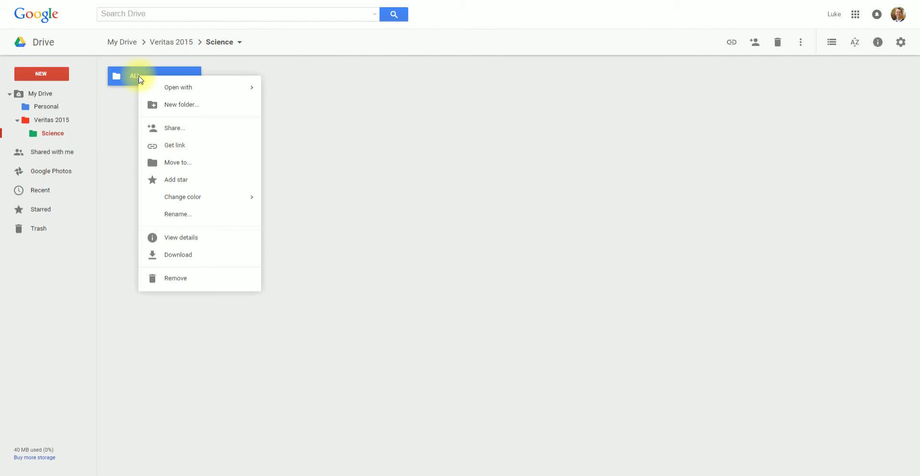
{"action": "left_click", "coordinate": [125, 125]}
{"action": "left_click", "coordinate": [152, 81]}
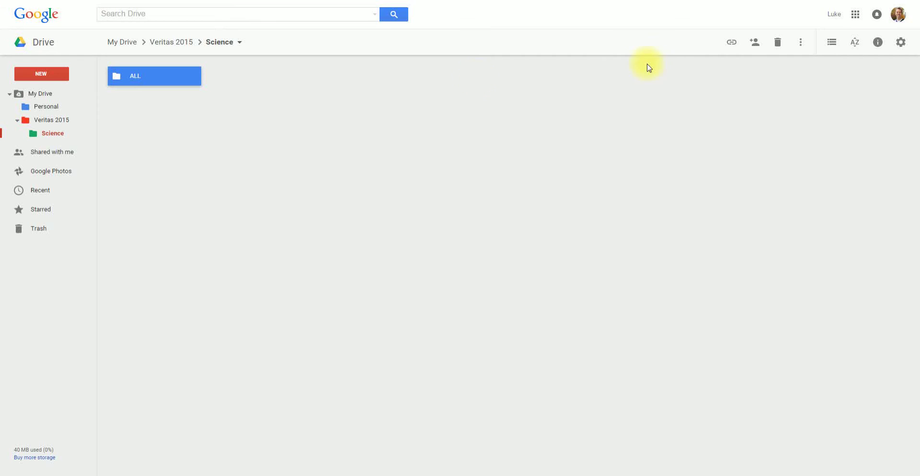
{"action": "left_click", "coordinate": [187, 100]}
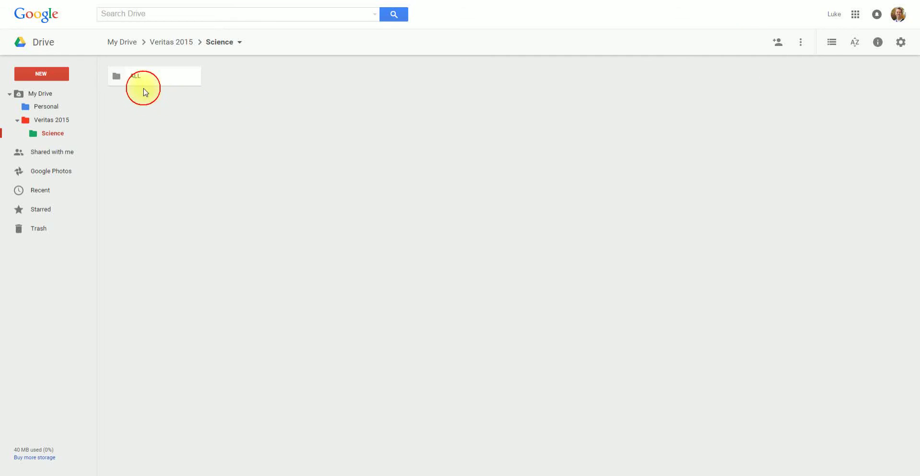
Open sharing for the ALL folder and add a suggested contact as a person who can edit.
{"action": "left_click", "coordinate": [133, 83]}
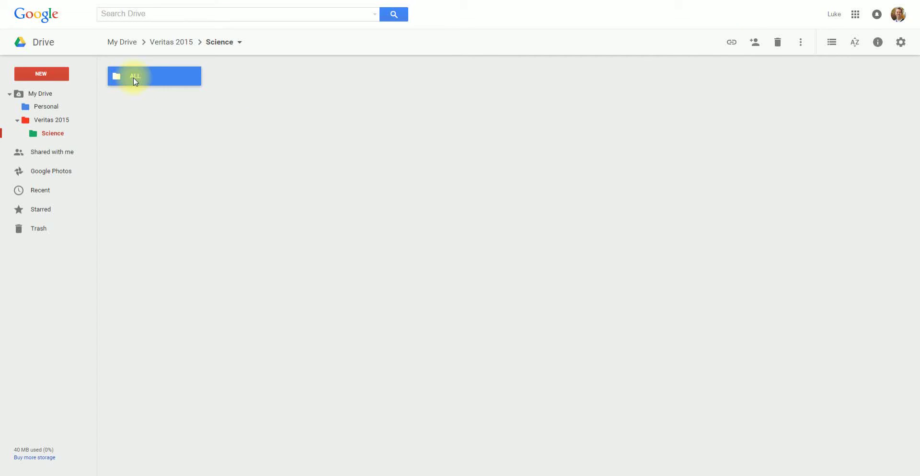
{"action": "right_click", "coordinate": [139, 74]}
{"action": "left_click", "coordinate": [172, 127]}
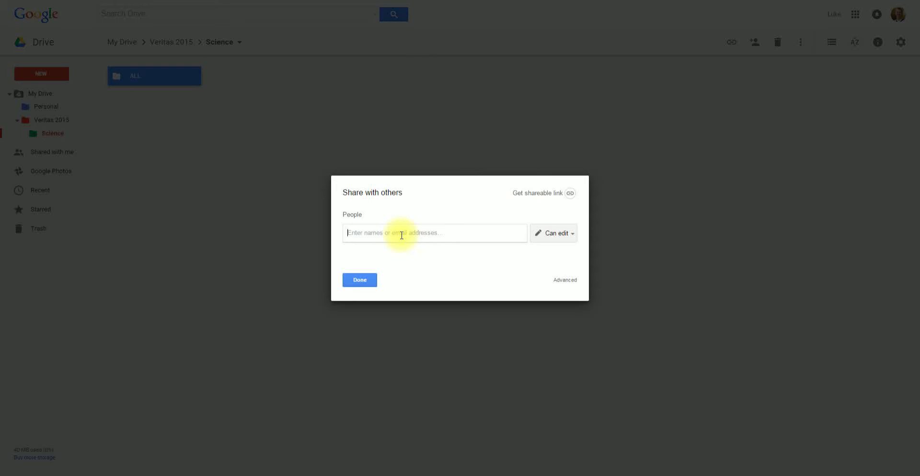
{"action": "type", "text": "luc"}
{"action": "key", "text": "Return"}
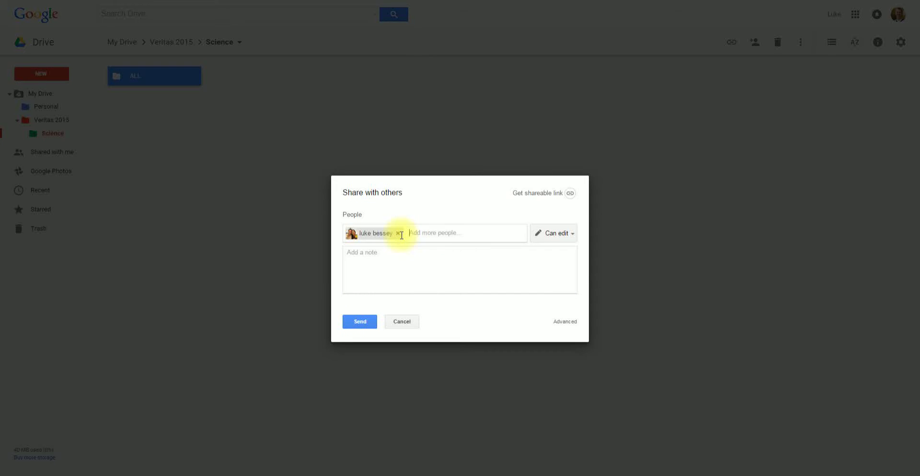
Add a second suggested contact to the people the ALL folder is being shared with.
{"action": "type", "text": "l"}
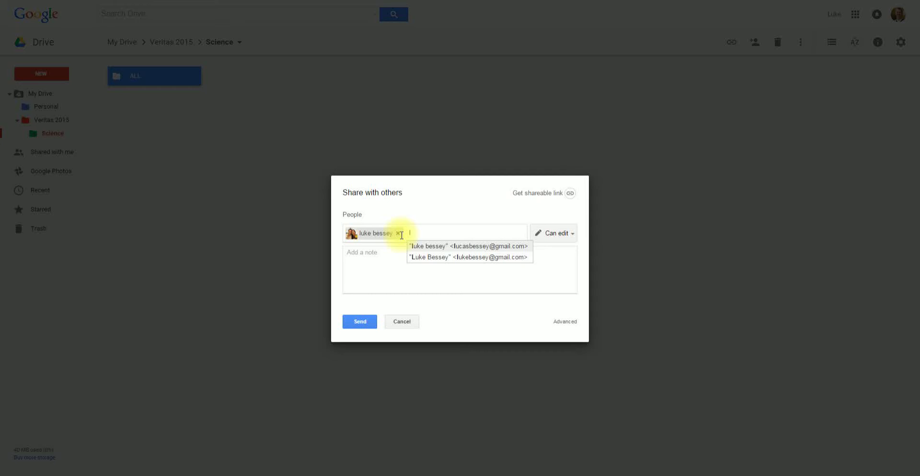
{"action": "type", "text": "v"}
{"action": "key", "text": "BackSpace"}
{"action": "type", "text": "u"}
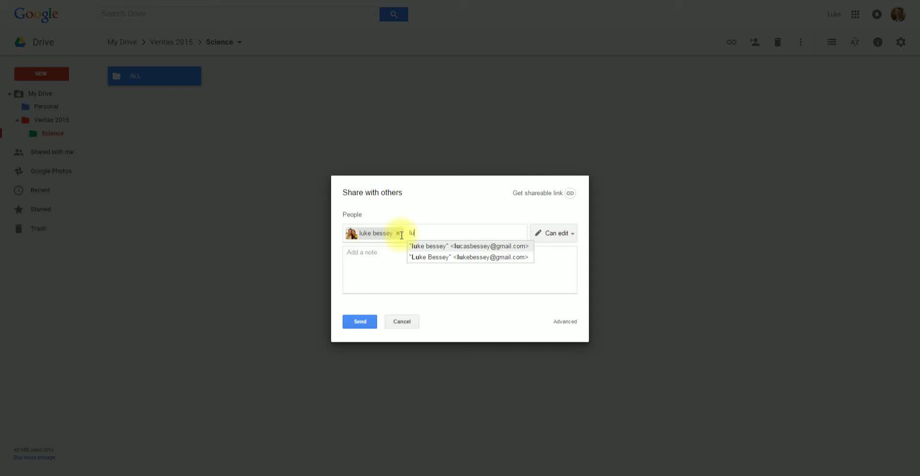
{"action": "key", "text": "Down"}
{"action": "key", "text": "Return"}
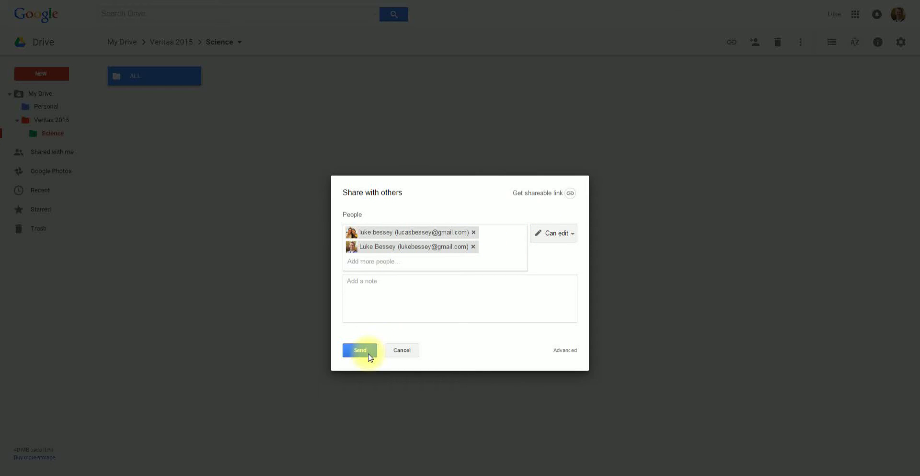
{"action": "left_click", "coordinate": [362, 290]}
{"action": "left_click", "coordinate": [355, 262]}
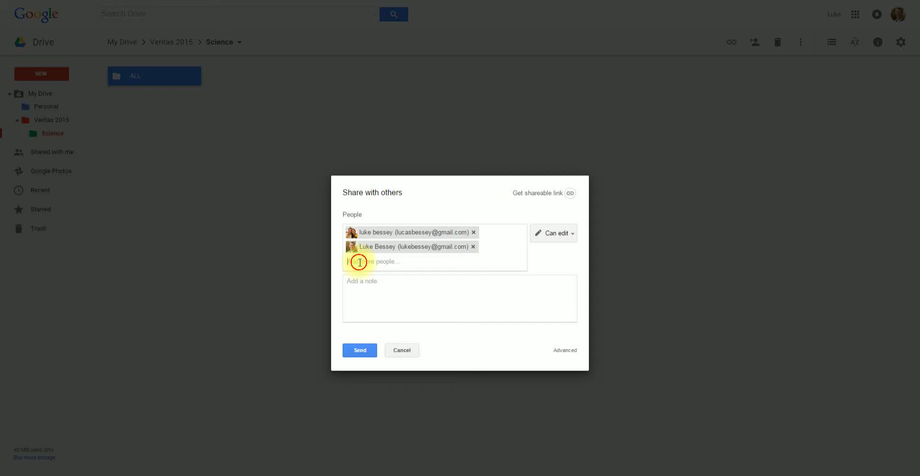
Keep the permission at Can edit and remove the second contact from the share list.
{"action": "left_click", "coordinate": [573, 236]}
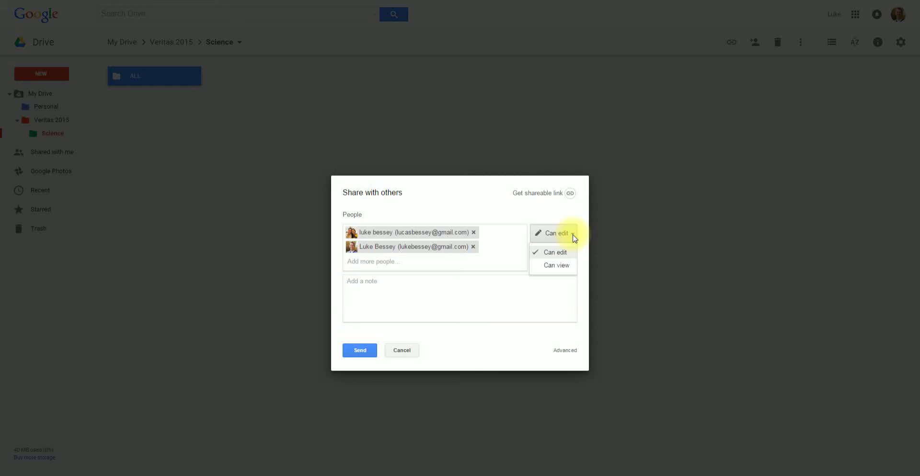
{"action": "left_click", "coordinate": [570, 252]}
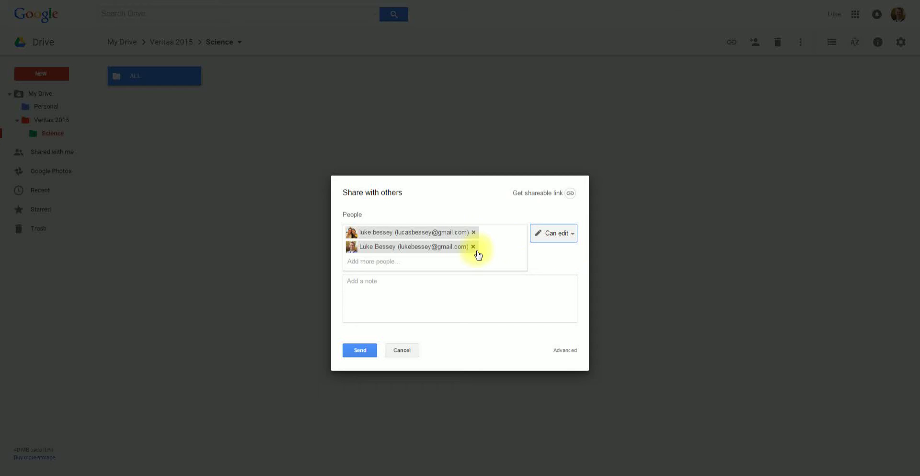
{"action": "left_click", "coordinate": [473, 247]}
Set the remaining person's permission to Can view, send the share for the ALL folder, and deselect the folder.
{"action": "left_click", "coordinate": [570, 236]}
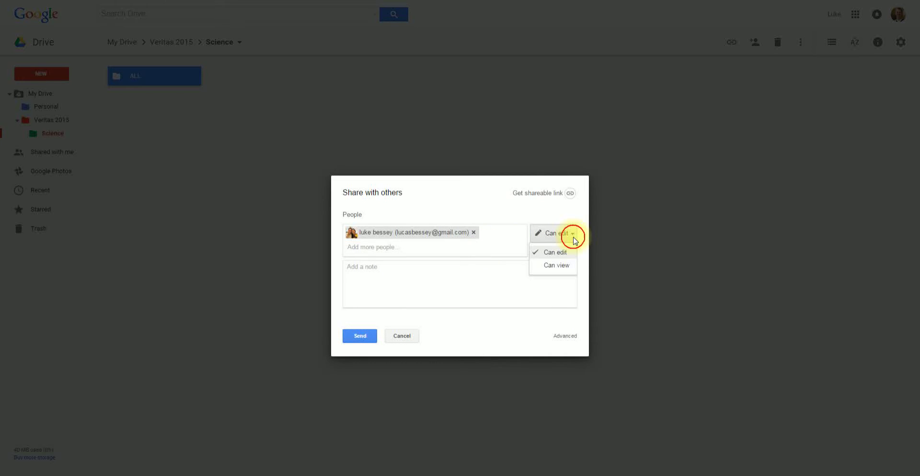
{"action": "left_click", "coordinate": [563, 269]}
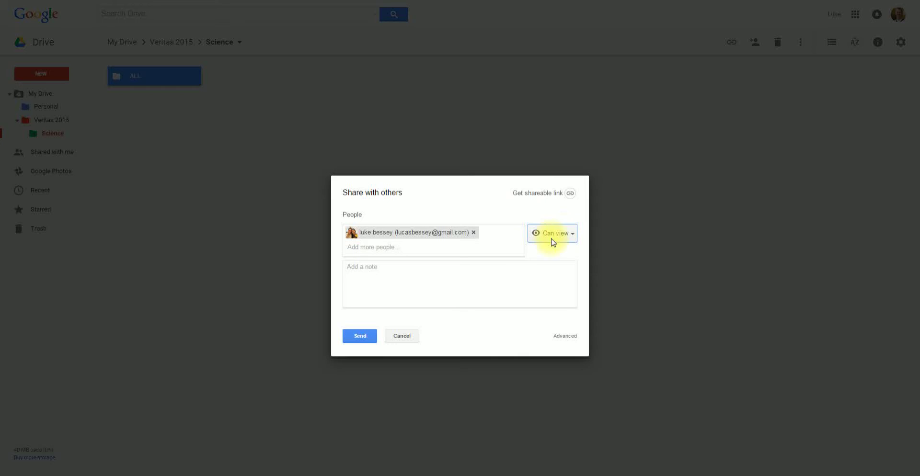
{"action": "left_click", "coordinate": [363, 341]}
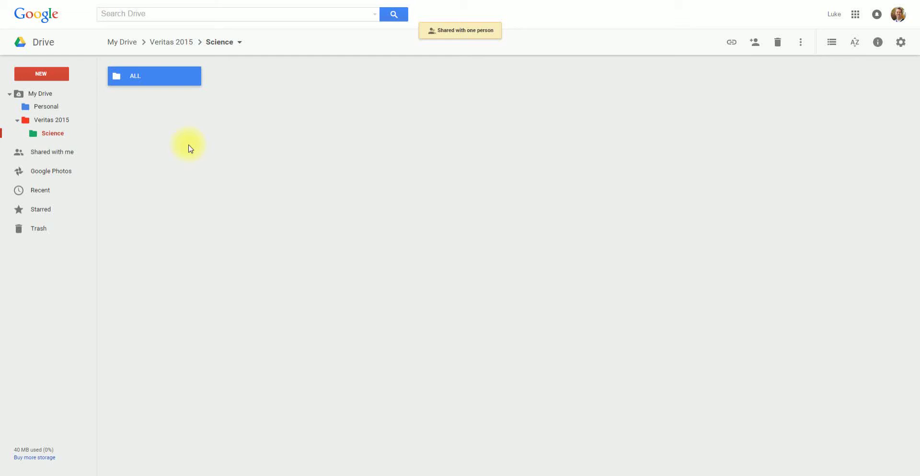
{"action": "left_click", "coordinate": [195, 141]}
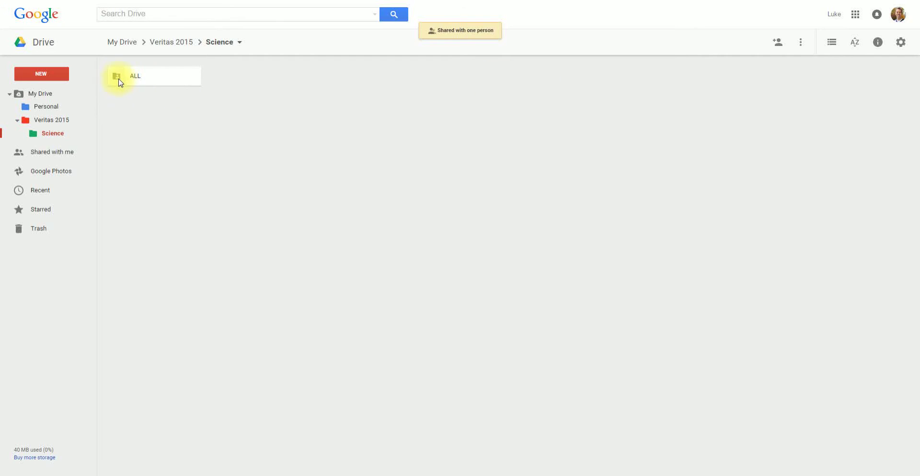
Reopen Science by way of Veritas 2015 and create a subfolder named "Student Name1" in it.
{"action": "left_click", "coordinate": [175, 43]}
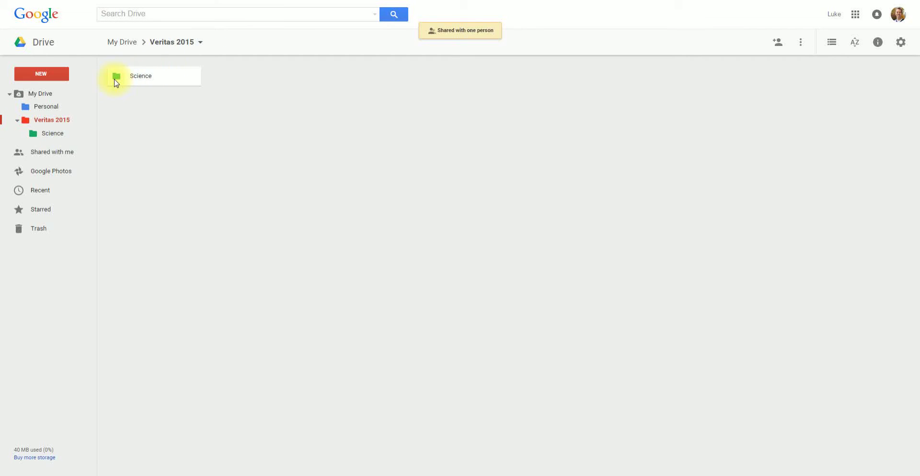
{"action": "double_click", "coordinate": [137, 76]}
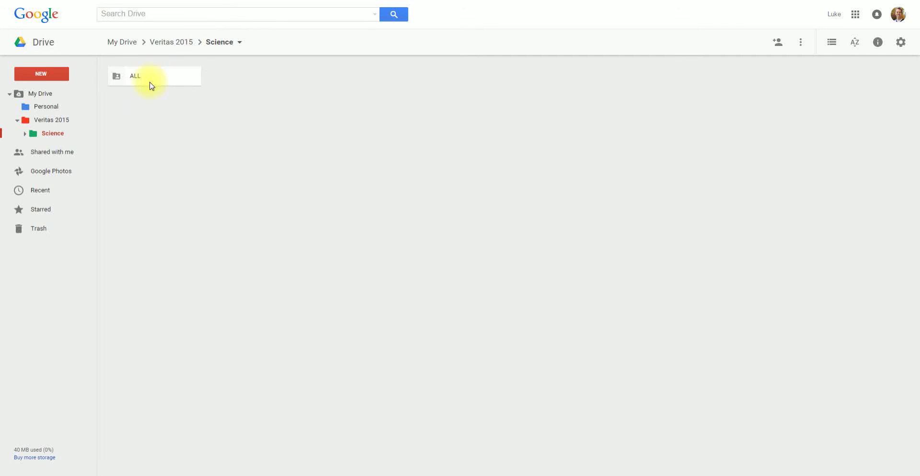
{"action": "left_click", "coordinate": [62, 74]}
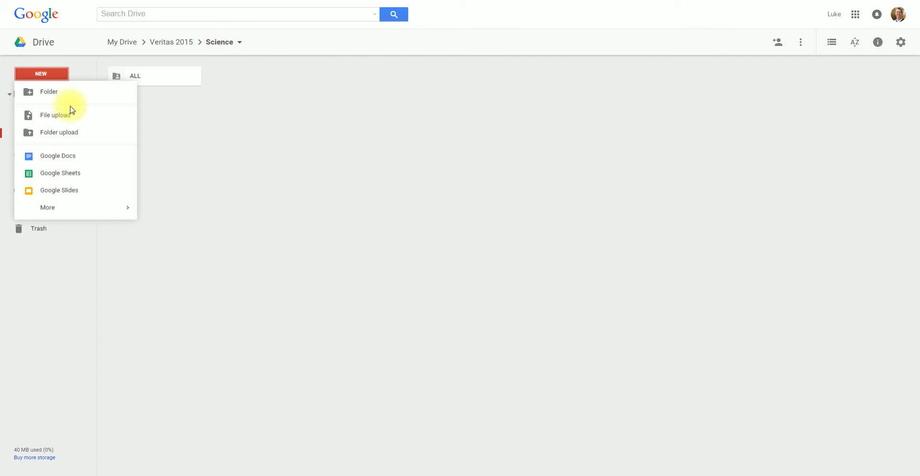
{"action": "left_click", "coordinate": [64, 92]}
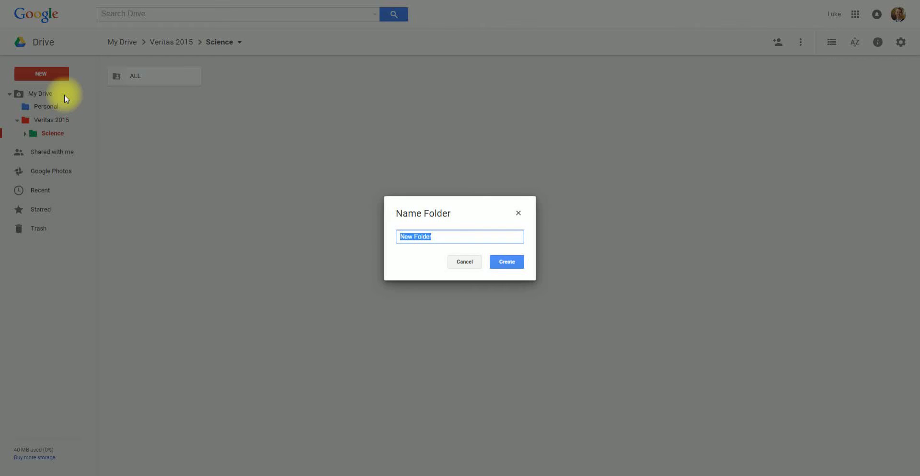
{"action": "type", "text": "Student Name1"}
{"action": "key", "text": "Return"}
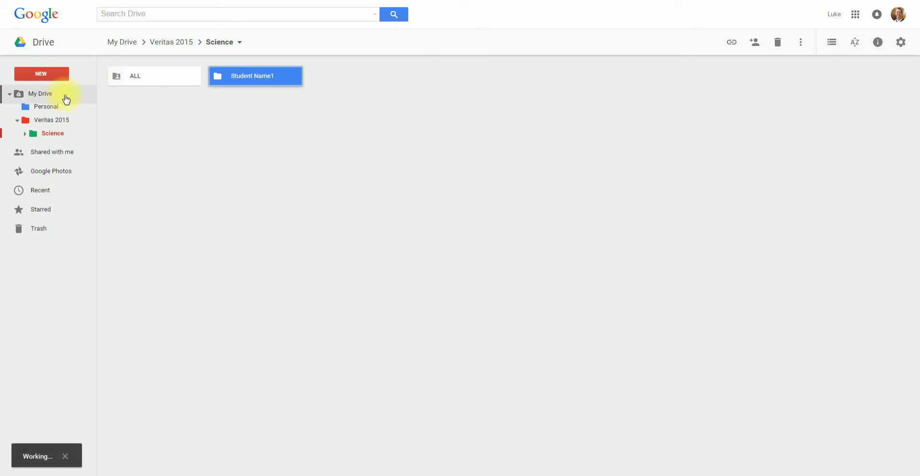
{"action": "left_click", "coordinate": [269, 115]}
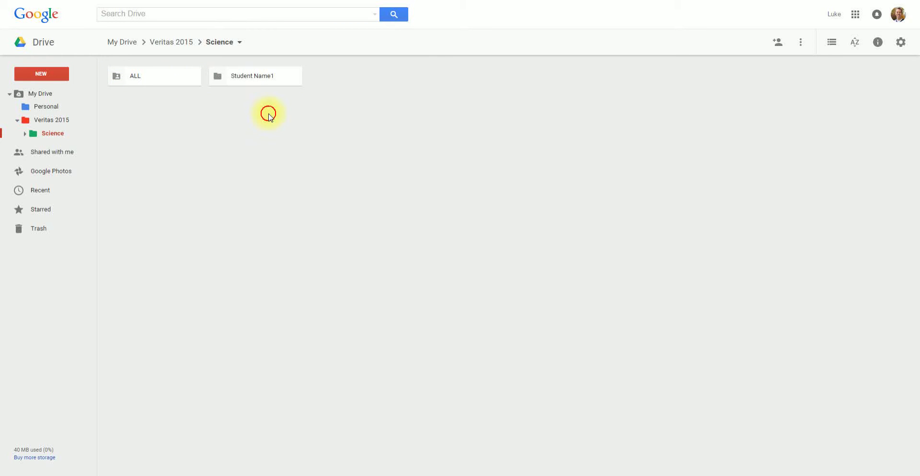
{"action": "left_click", "coordinate": [245, 80]}
{"action": "left_click", "coordinate": [238, 103]}
{"action": "left_click", "coordinate": [234, 78]}
{"action": "left_click", "coordinate": [182, 77]}
{"action": "left_click", "coordinate": [228, 78]}
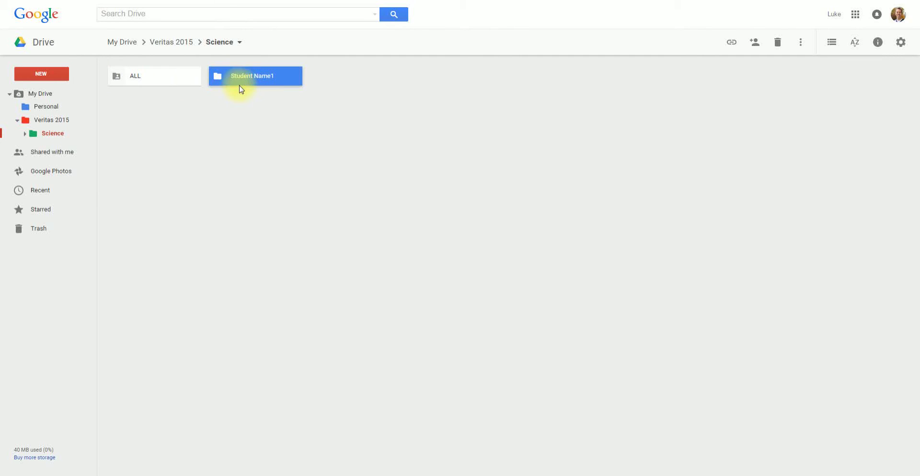
{"action": "left_click", "coordinate": [173, 77]}
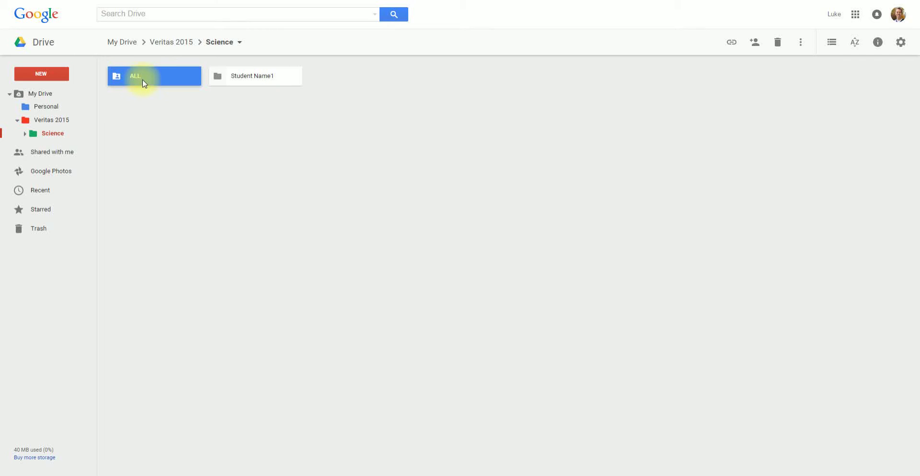
{"action": "left_click", "coordinate": [265, 117]}
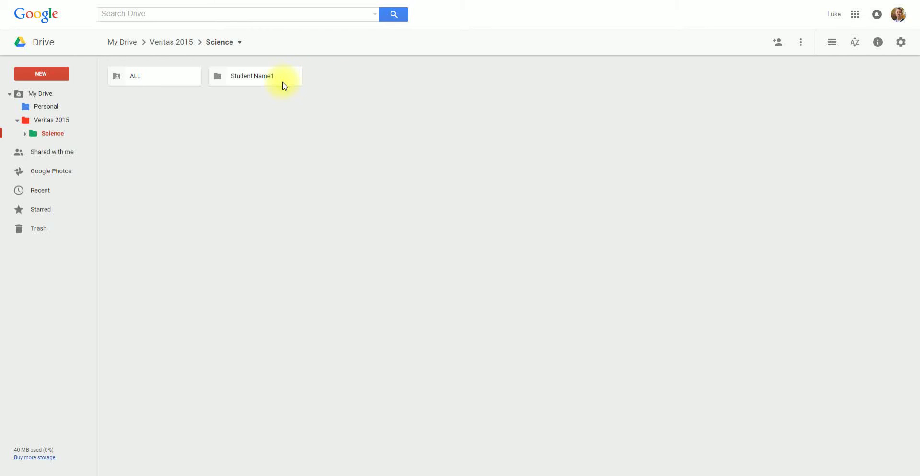
Create a Google Docs document inside the Student Name1 folder and name it "homework 1".
{"action": "double_click", "coordinate": [246, 84]}
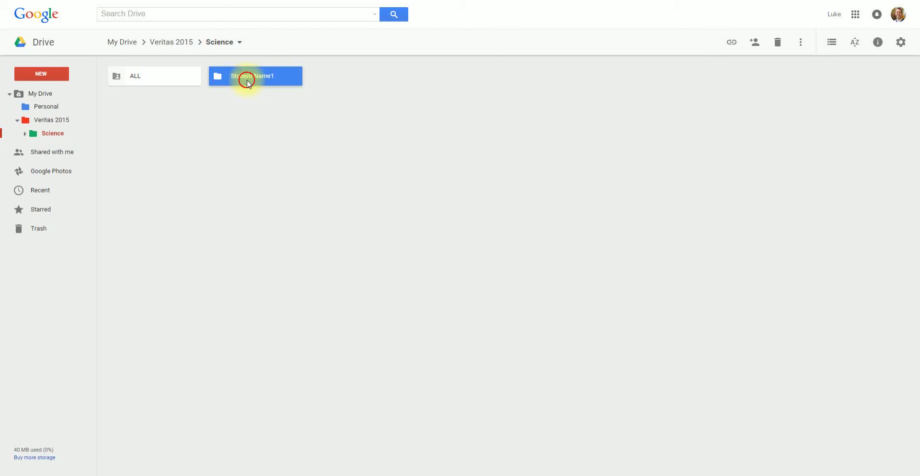
{"action": "left_click", "coordinate": [50, 74]}
{"action": "left_click", "coordinate": [61, 155]}
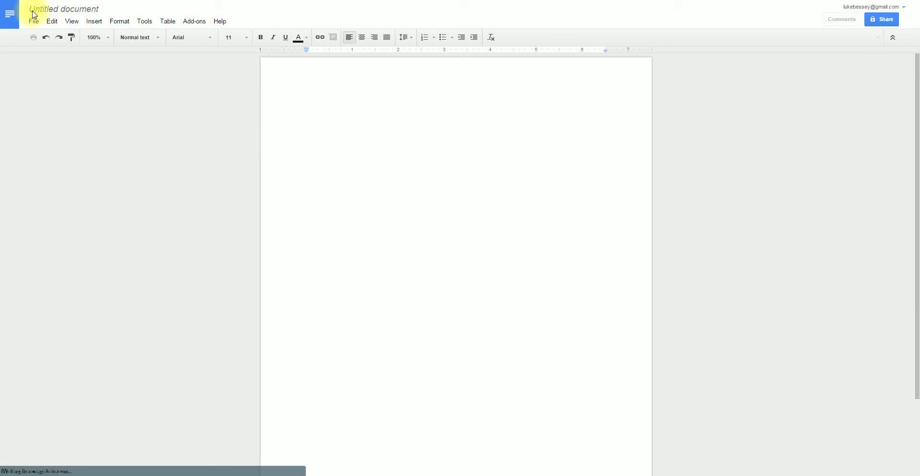
{"action": "left_click", "coordinate": [86, 7]}
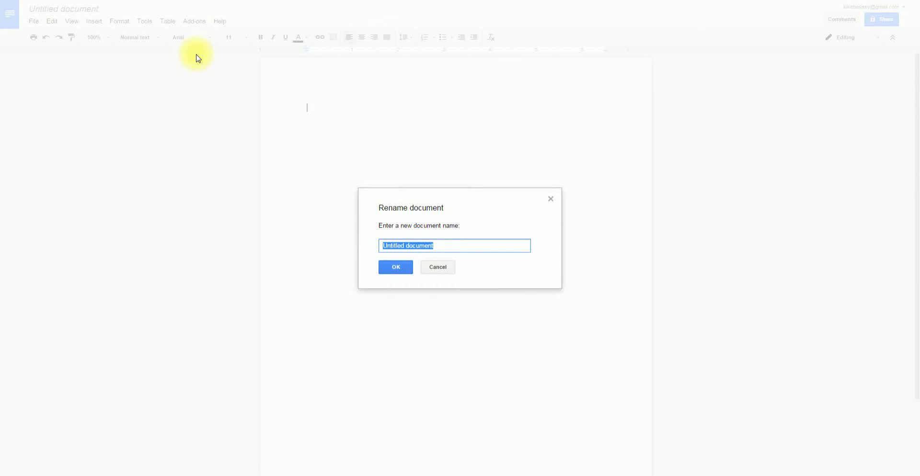
{"action": "type", "text": "homewo"}
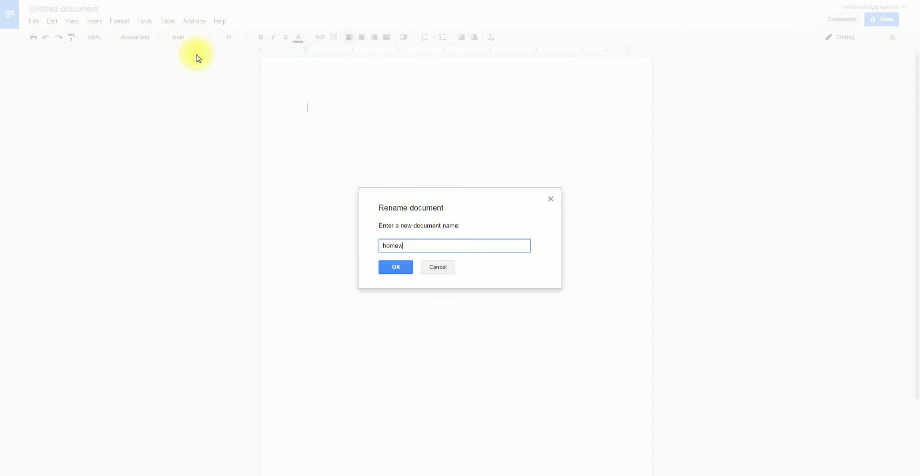
{"action": "type", "text": "rk 1"}
{"action": "key", "text": "Return"}
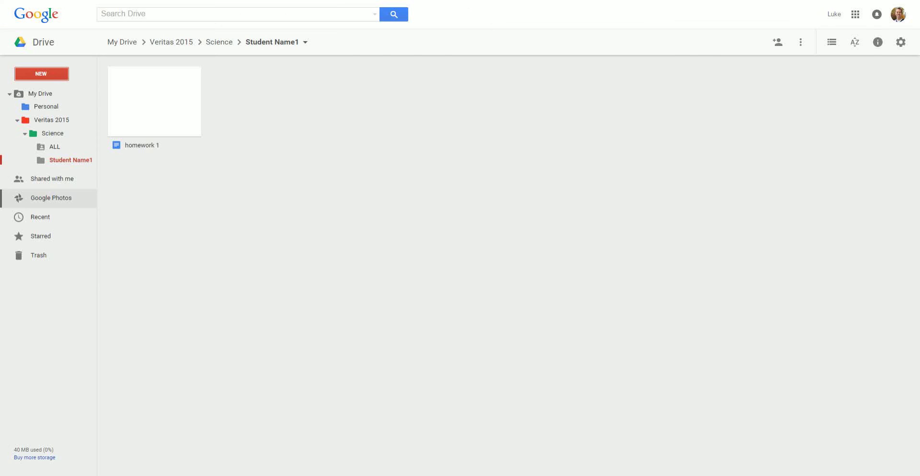
Go back up to My Drive and return to the Science folder through Veritas 2015.
{"action": "left_click", "coordinate": [160, 48]}
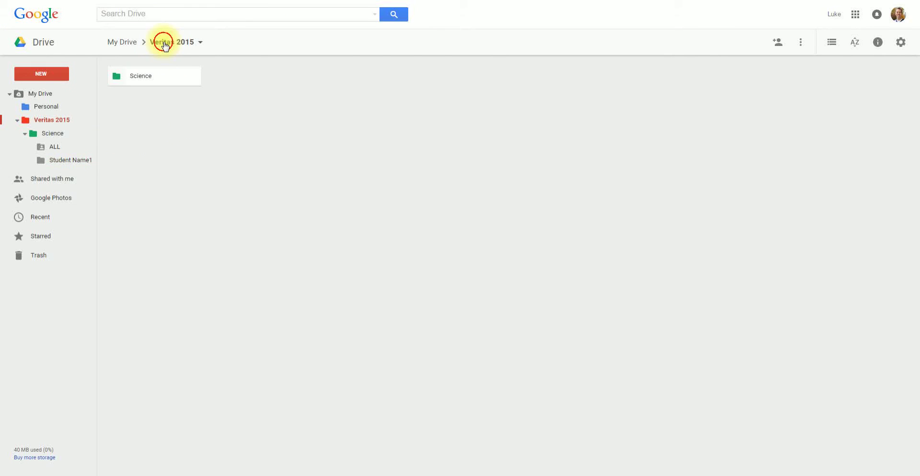
{"action": "left_click", "coordinate": [130, 43]}
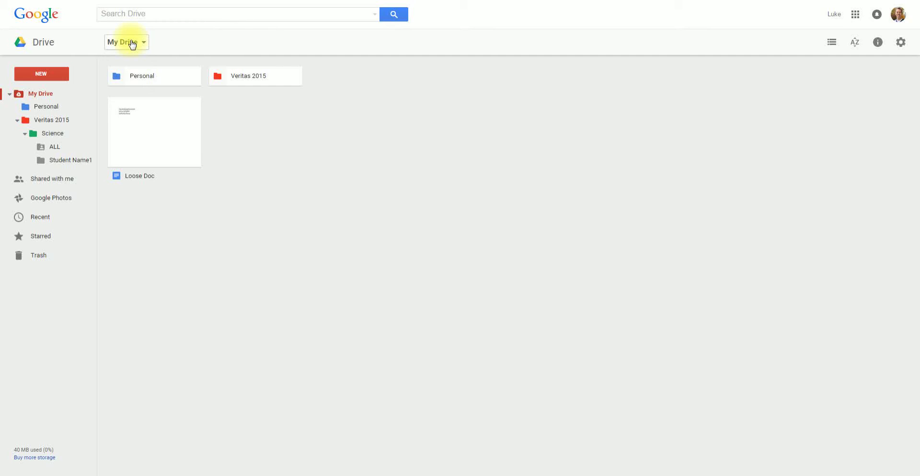
{"action": "double_click", "coordinate": [250, 79]}
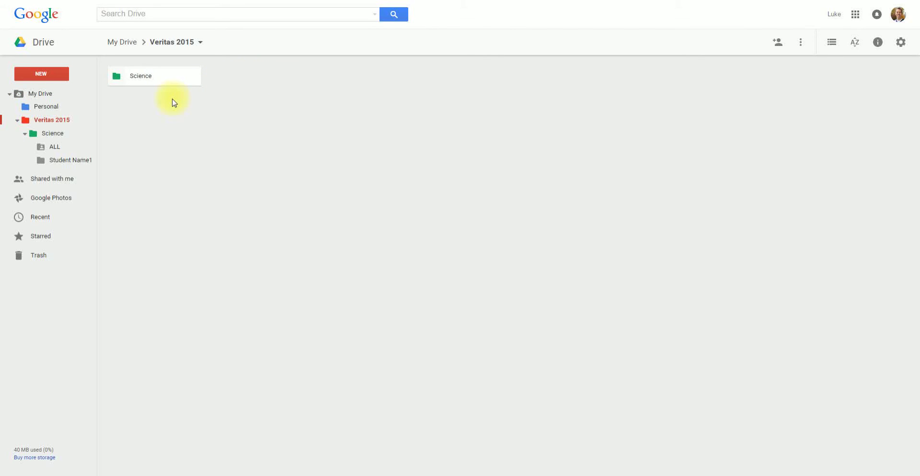
{"action": "double_click", "coordinate": [149, 78]}
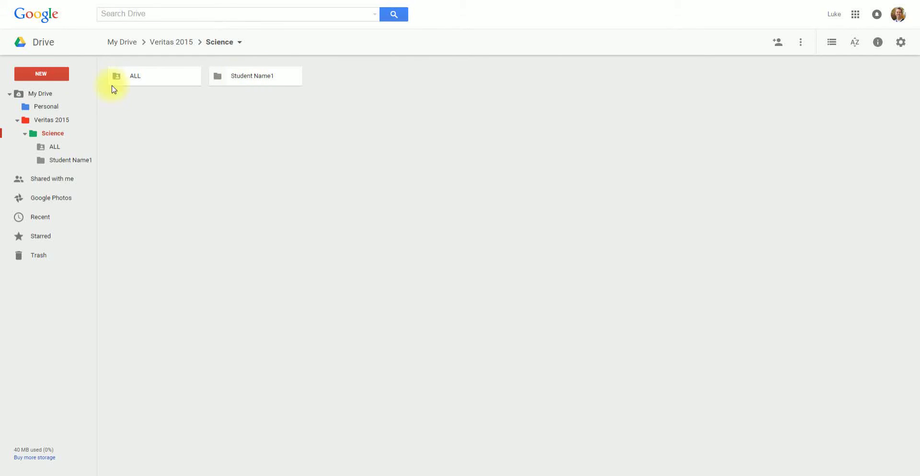
Create a subfolder named "Homework Assignment 1" inside the Science folder and deselect it.
{"action": "left_click", "coordinate": [58, 74]}
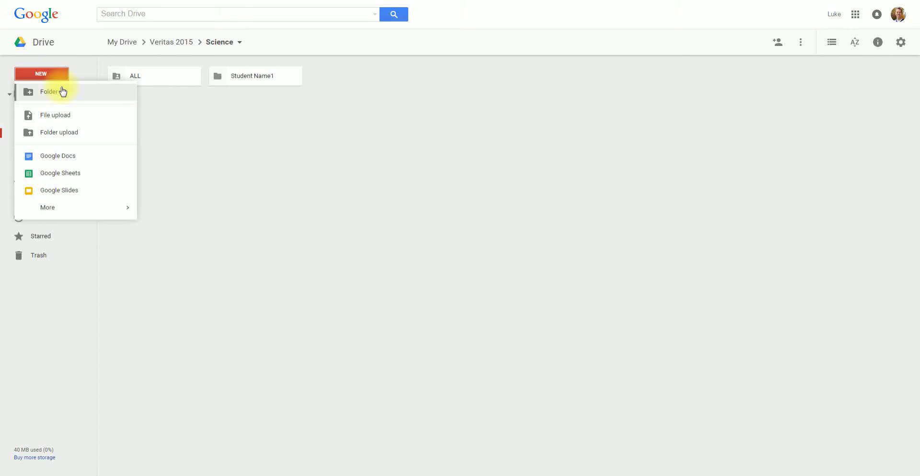
{"action": "left_click", "coordinate": [63, 91]}
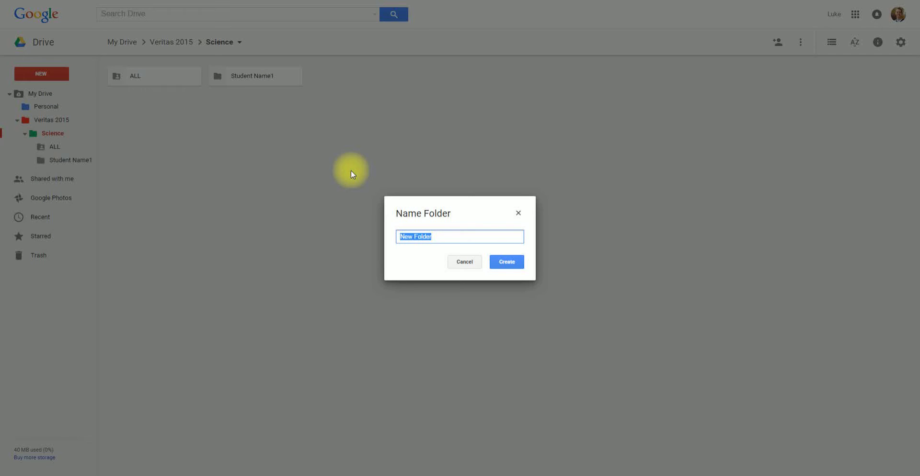
{"action": "type", "text": "Homework Assignmen"}
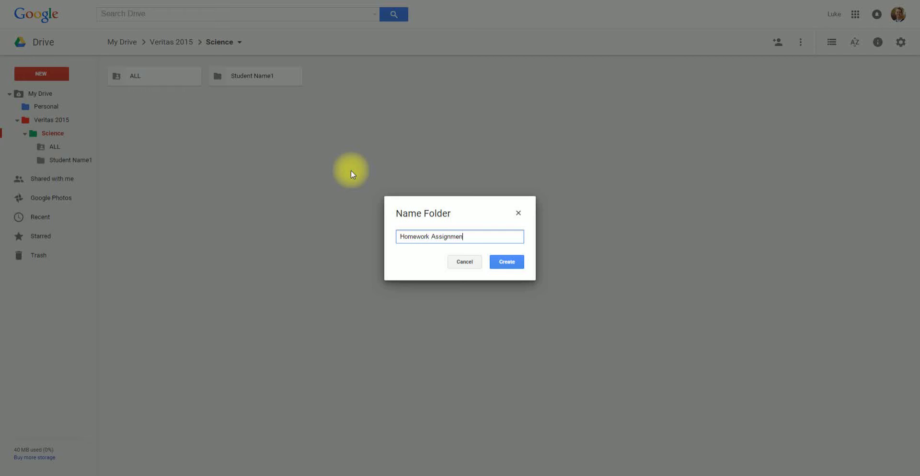
{"action": "type", "text": "t 1"}
{"action": "key", "text": "Return"}
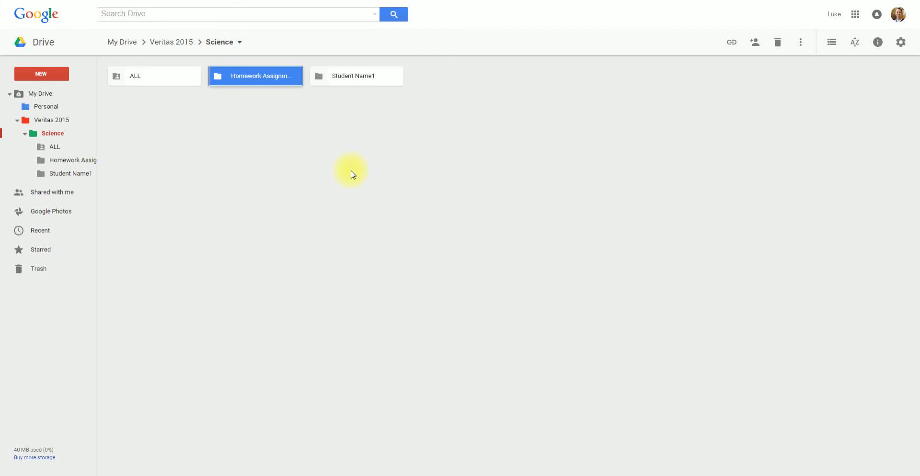
{"action": "left_click", "coordinate": [255, 123]}
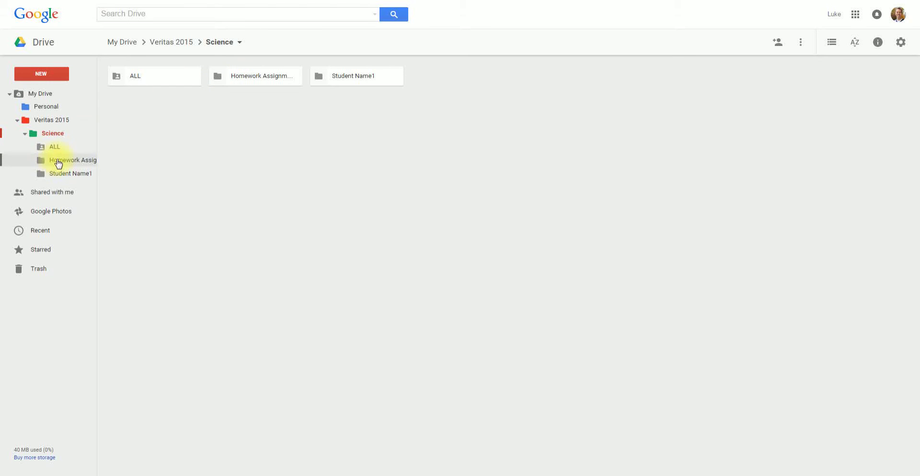
Move the homework 1 document from the Student Name1 folder into Homework Assignment 1, and check both folders.
{"action": "double_click", "coordinate": [347, 76]}
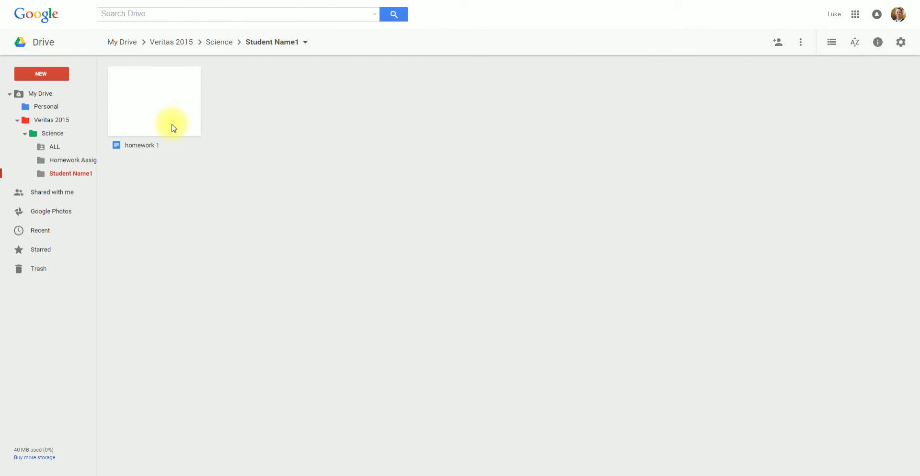
{"action": "left_click", "coordinate": [165, 109]}
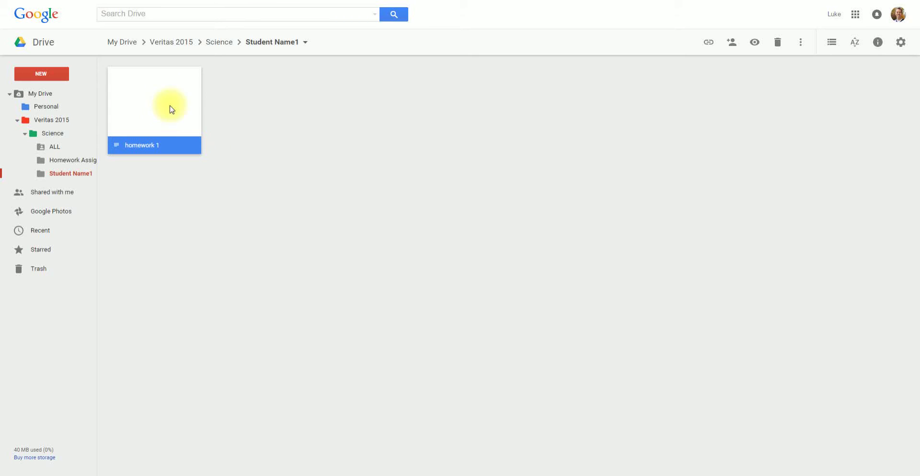
{"action": "left_click_drag", "start_coordinate": [144, 99], "coordinate": [66, 164]}
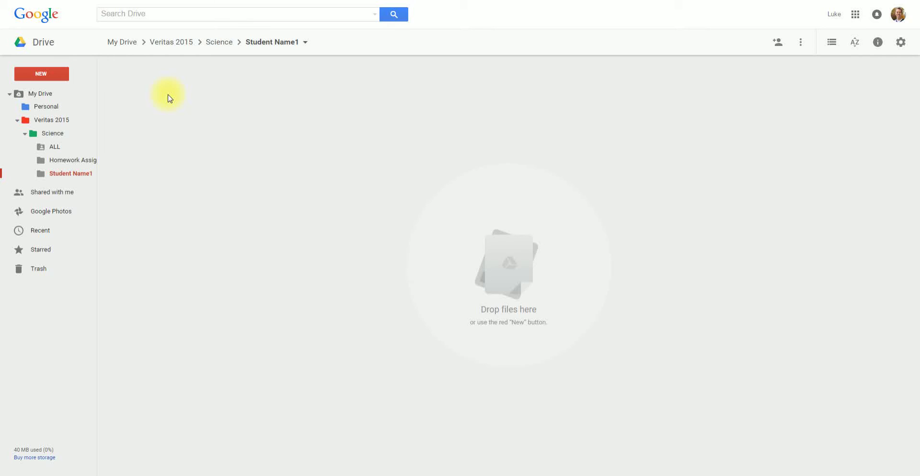
{"action": "left_click", "coordinate": [87, 160]}
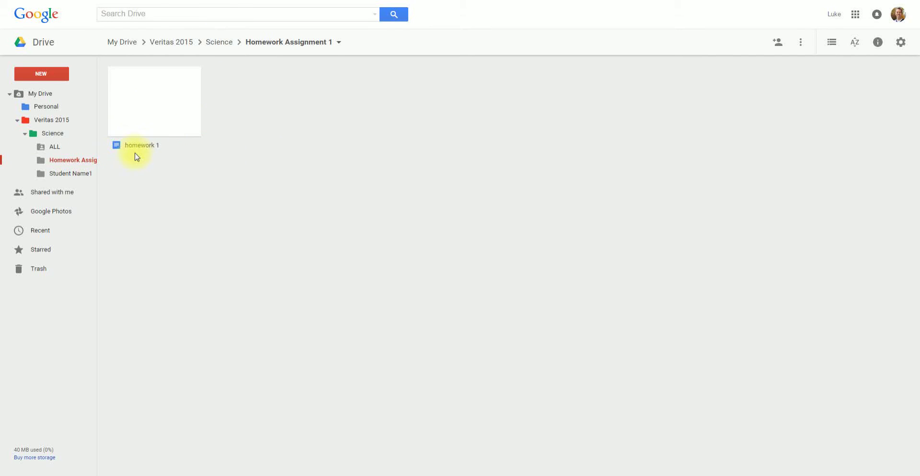
{"action": "left_click", "coordinate": [72, 176]}
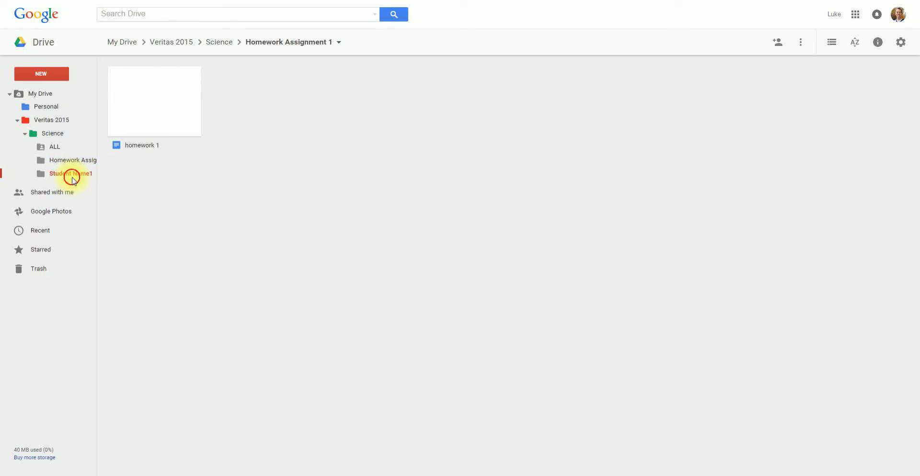
Share the Student Name1 folder in Science with the student's contact, giving Can edit access.
{"action": "left_click", "coordinate": [215, 42]}
{"action": "right_click", "coordinate": [344, 77]}
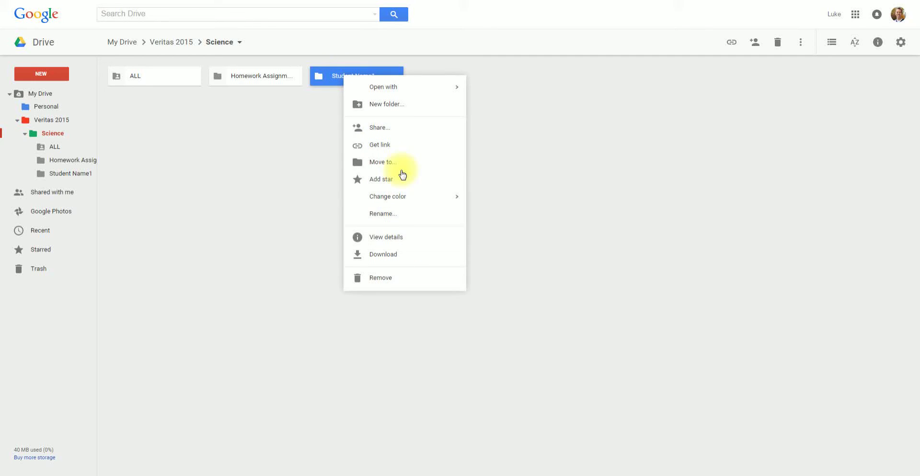
{"action": "left_click", "coordinate": [392, 130]}
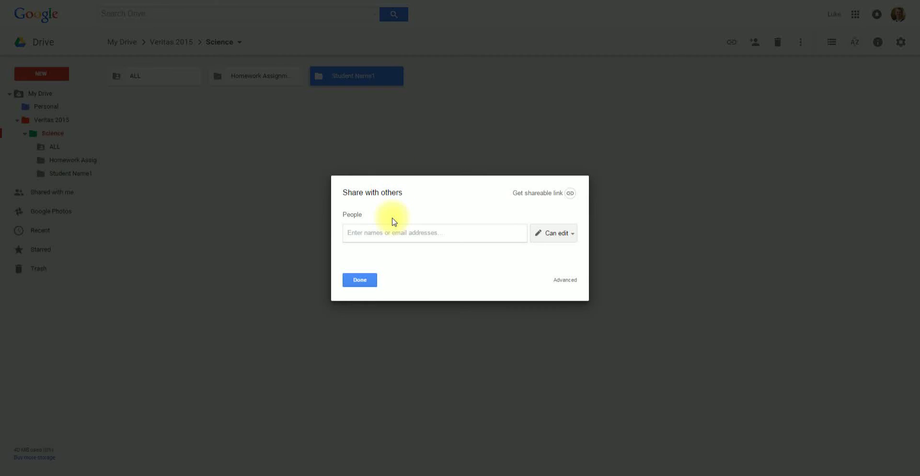
{"action": "type", "text": "luc"}
{"action": "key", "text": "Return"}
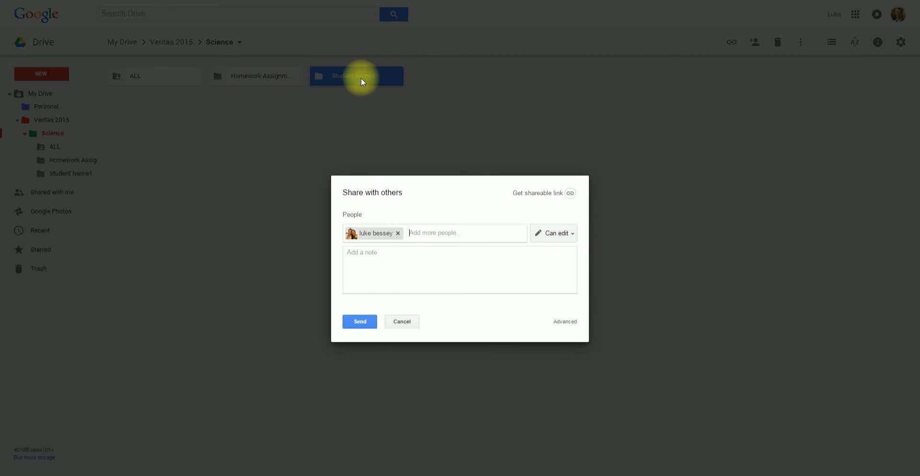
{"action": "left_click", "coordinate": [362, 324]}
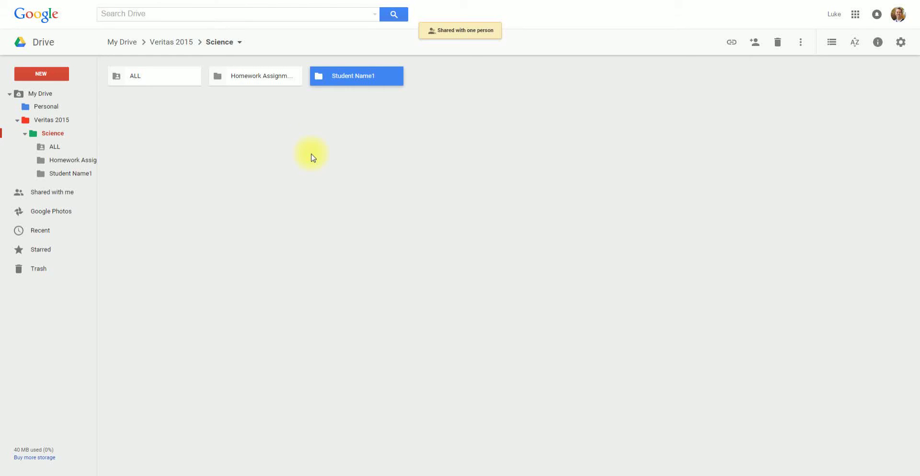
{"action": "left_click", "coordinate": [302, 153]}
Change the color of the ALL folder to red and deselect it.
{"action": "left_click", "coordinate": [144, 80]}
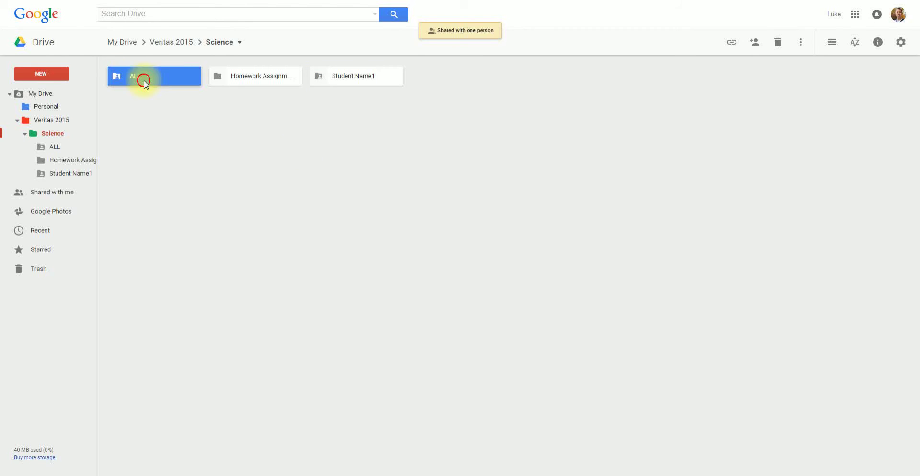
{"action": "right_click", "coordinate": [157, 75]}
{"action": "mouse_move", "coordinate": [232, 195]}
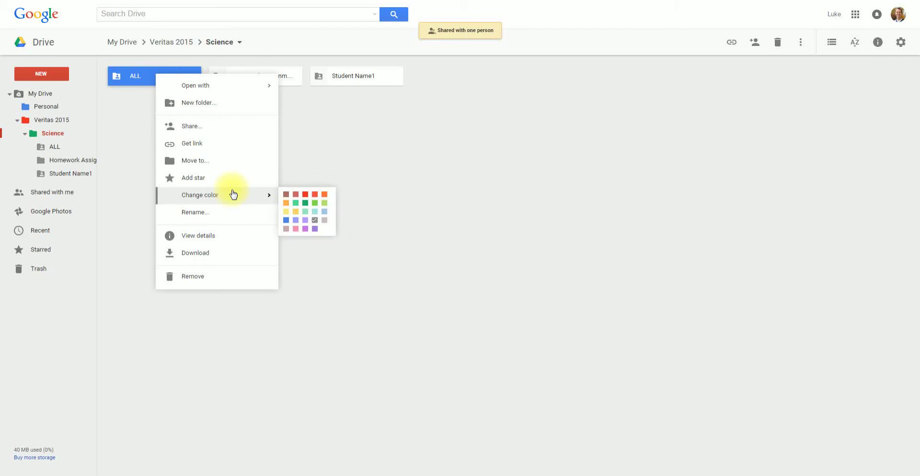
{"action": "left_click", "coordinate": [307, 195]}
{"action": "left_click", "coordinate": [232, 154]}
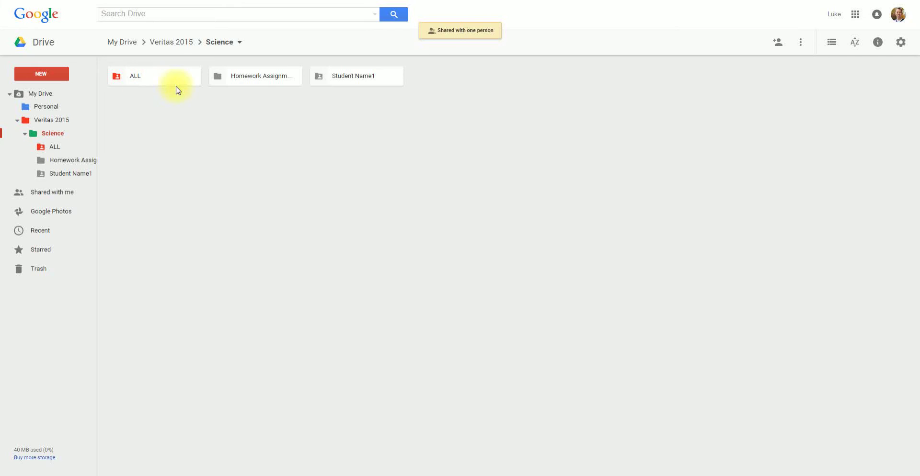
Change the color of the Student Name1 folder to green and deselect it.
{"action": "right_click", "coordinate": [361, 75]}
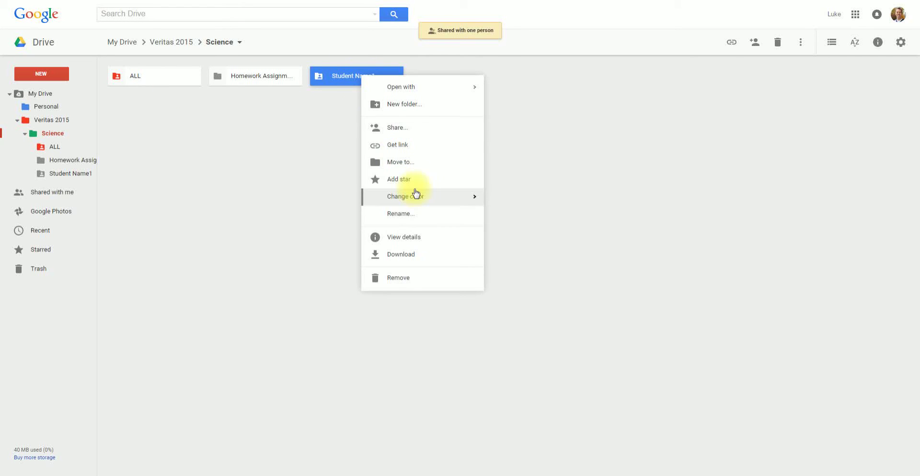
{"action": "mouse_move", "coordinate": [415, 197]}
{"action": "left_click", "coordinate": [511, 205]}
{"action": "left_click", "coordinate": [345, 166]}
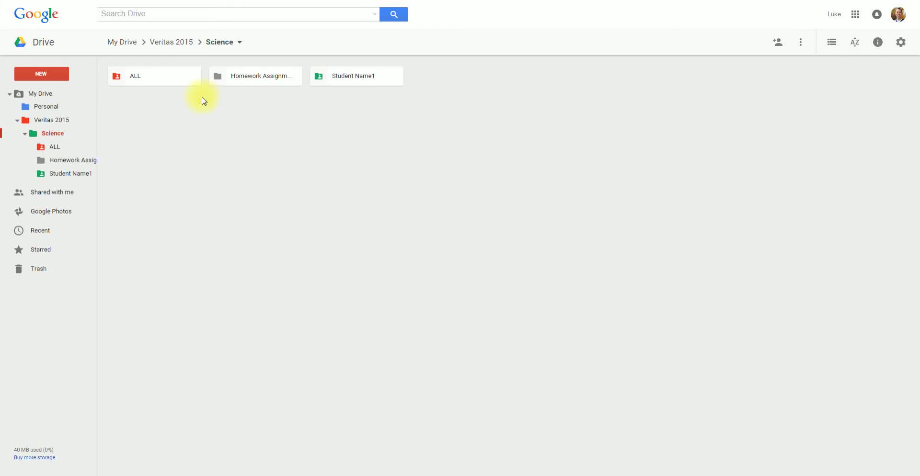
Walk through the folder hierarchy from My Drive through Veritas 2015 down to Science.
{"action": "left_click", "coordinate": [125, 44]}
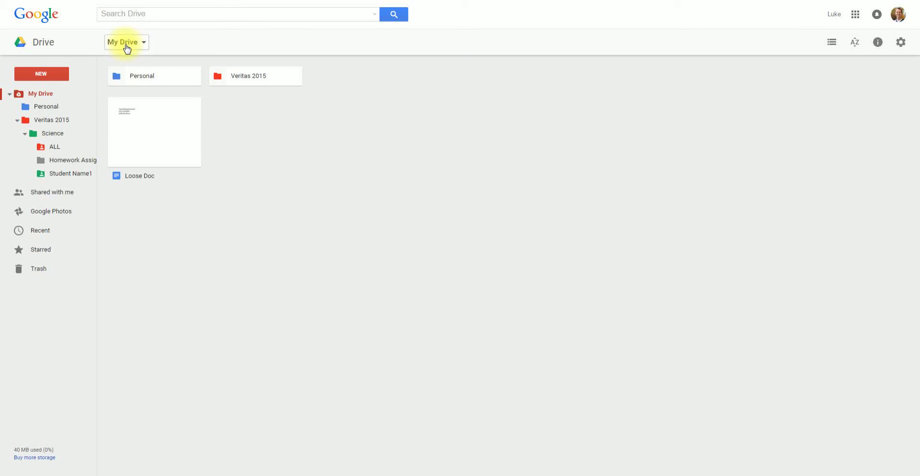
{"action": "double_click", "coordinate": [247, 77]}
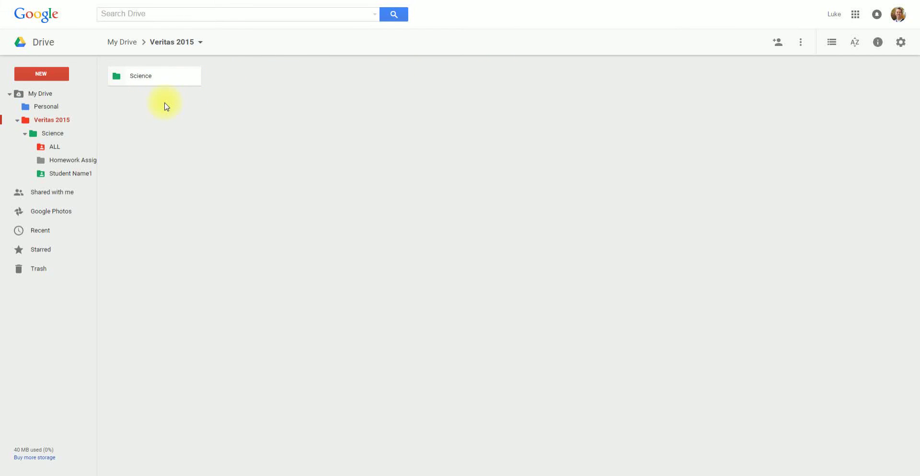
{"action": "double_click", "coordinate": [138, 78]}
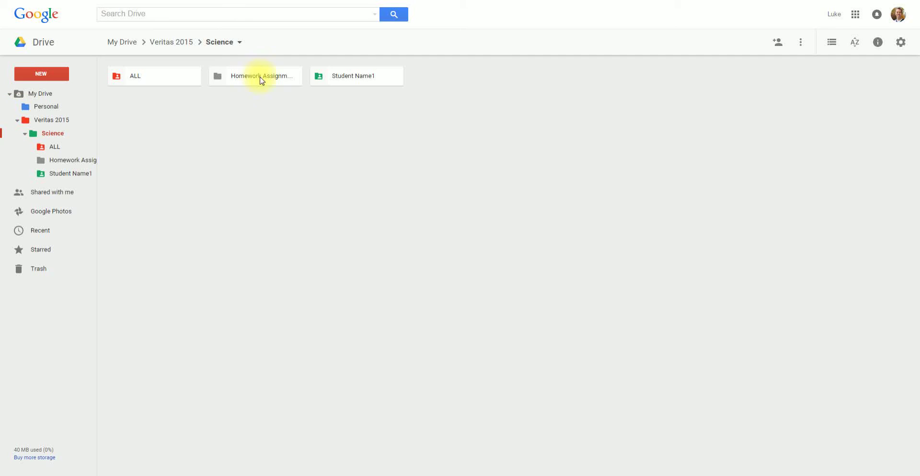
{"action": "left_click", "coordinate": [342, 77]}
{"action": "left_click", "coordinate": [355, 99]}
{"action": "left_click", "coordinate": [357, 80]}
{"action": "left_click", "coordinate": [360, 98]}
{"action": "left_click", "coordinate": [359, 82]}
{"action": "left_click", "coordinate": [353, 98]}
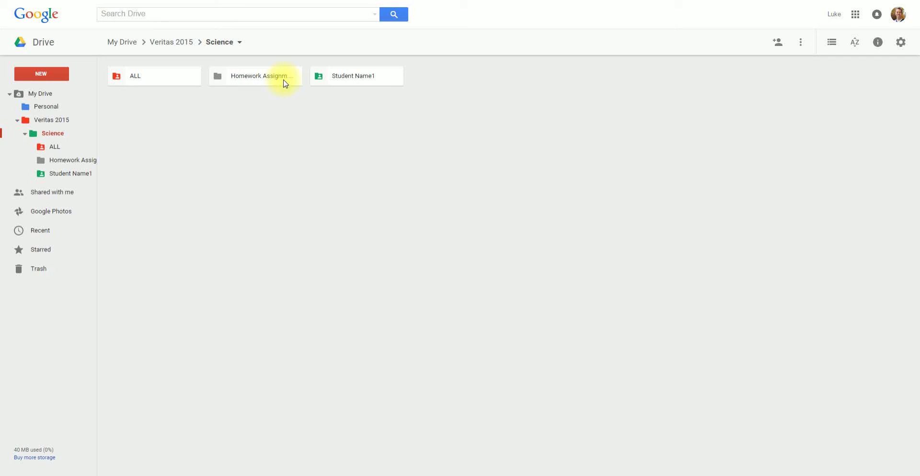
{"action": "left_click", "coordinate": [260, 83]}
{"action": "left_click", "coordinate": [249, 115]}
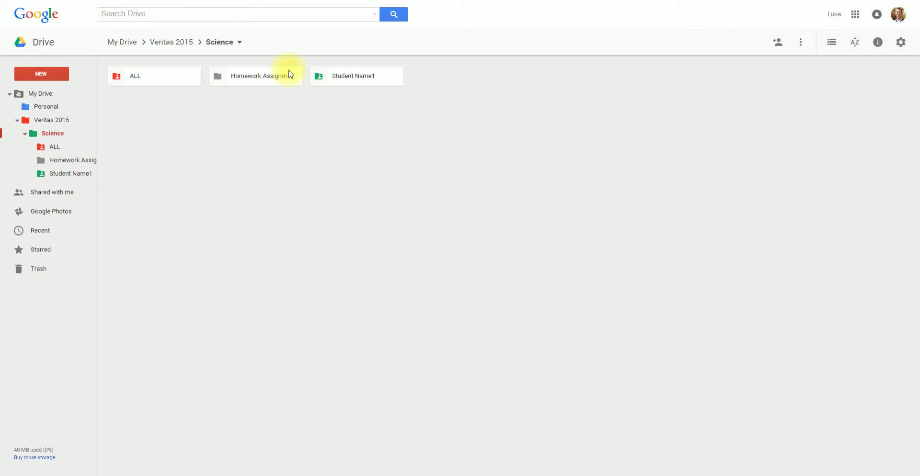
{"action": "left_click", "coordinate": [247, 77]}
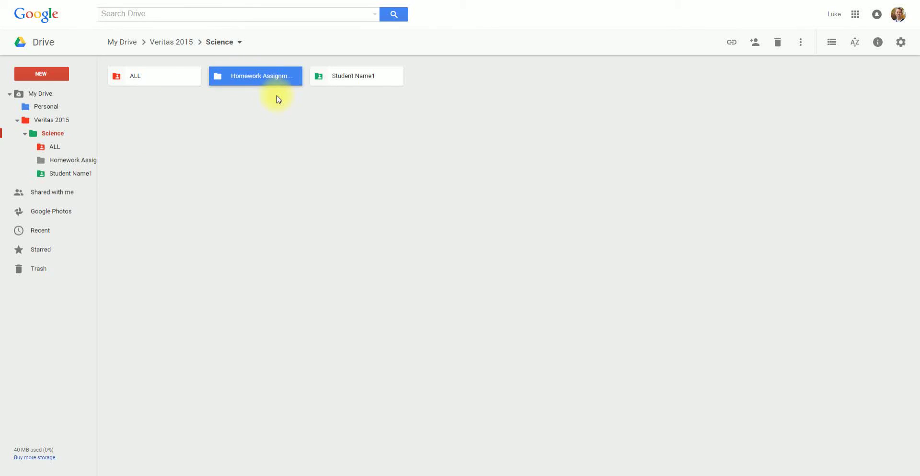
Compare the Science folder's contents in list view and grid view, ending in list view.
{"action": "left_click", "coordinate": [830, 42]}
{"action": "left_click", "coordinate": [200, 177]}
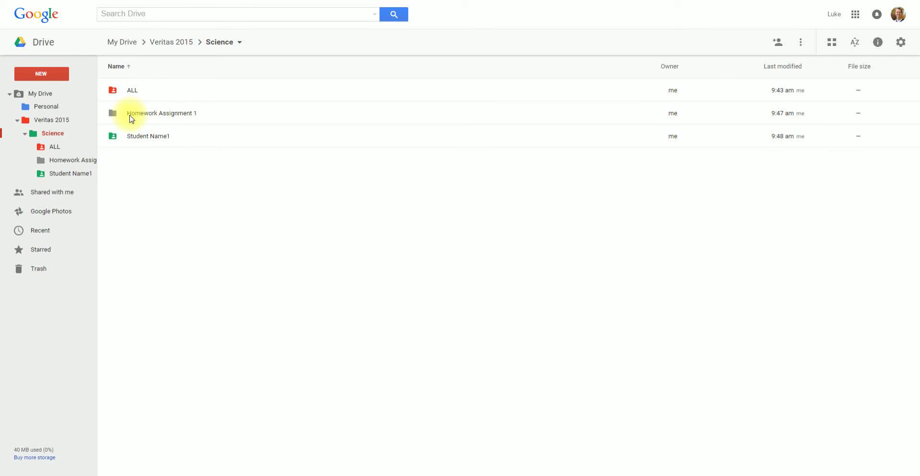
{"action": "left_click", "coordinate": [833, 46]}
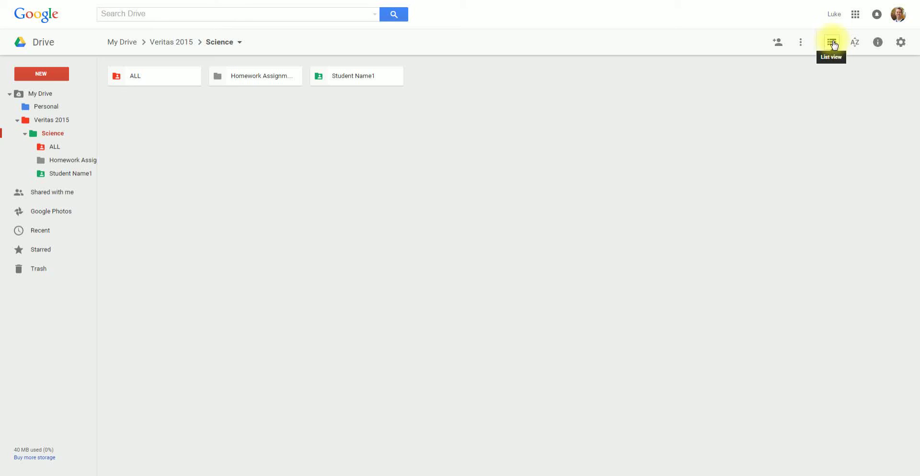
{"action": "left_click", "coordinate": [833, 46]}
{"action": "left_click", "coordinate": [833, 45]}
{"action": "left_click", "coordinate": [834, 46]}
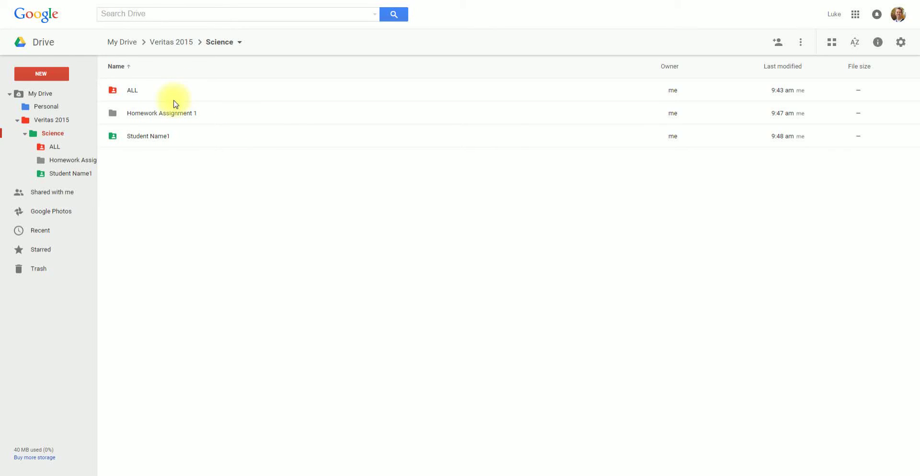
Open Student Name1 and then Homework Assignment 1, and examine the owner details of the homework 1 document.
{"action": "double_click", "coordinate": [150, 140]}
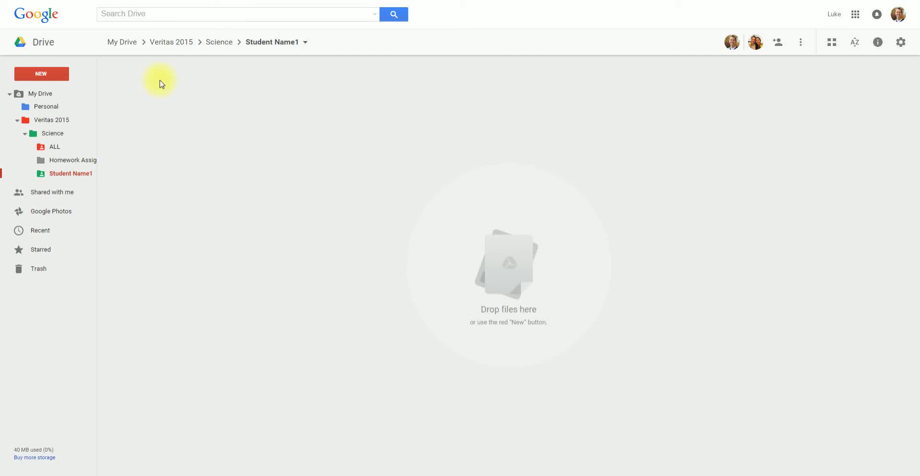
{"action": "left_click", "coordinate": [84, 161]}
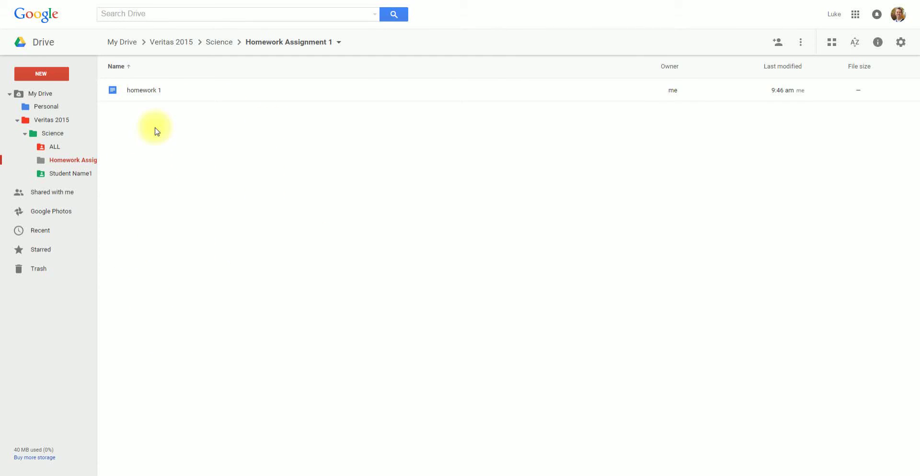
{"action": "left_click", "coordinate": [152, 94]}
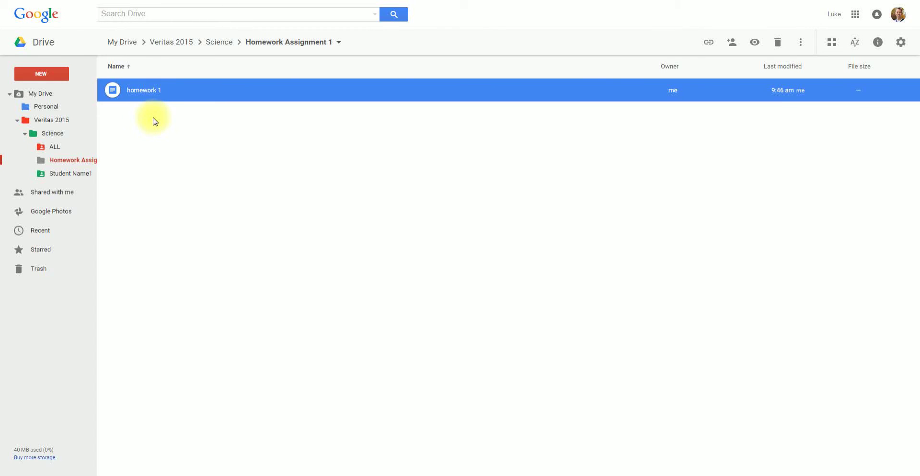
{"action": "left_click", "coordinate": [151, 118]}
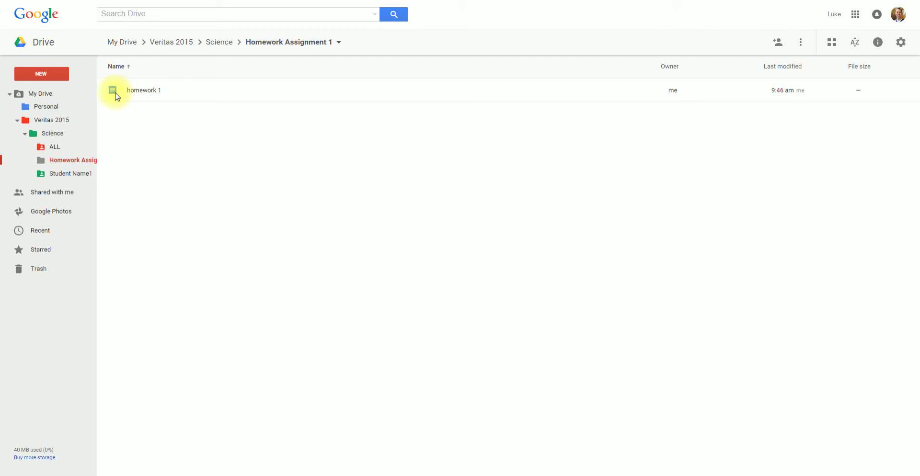
{"action": "left_click_drag", "start_coordinate": [679, 66], "coordinate": [662, 66]}
{"action": "left_click", "coordinate": [668, 66]}
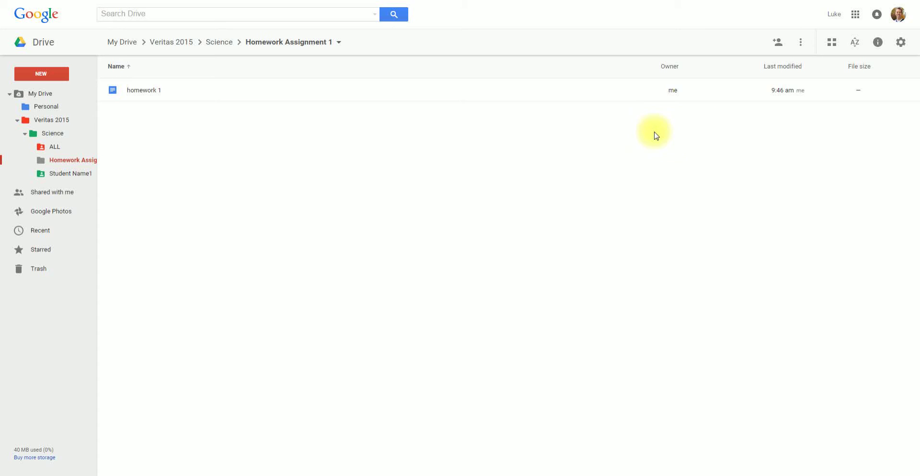
Open the homework 1 document, return to the Homework Assignment 1 folder, and check who owns the file.
{"action": "double_click", "coordinate": [142, 91]}
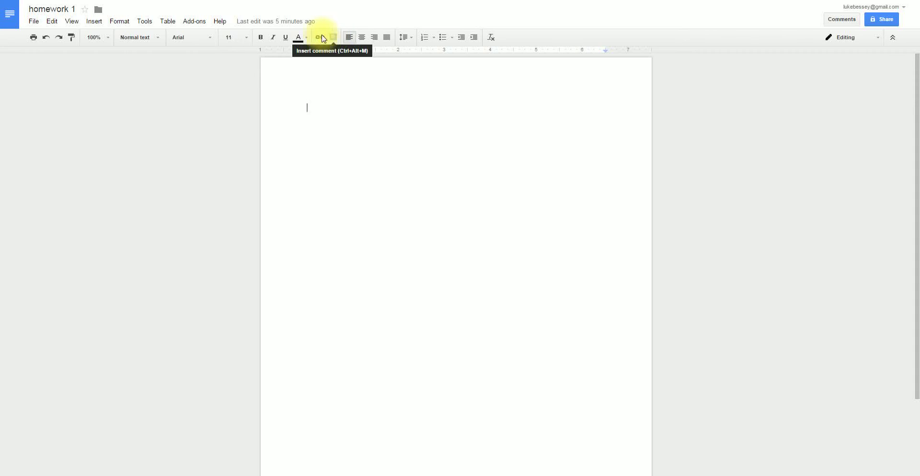
{"action": "mouse_move", "coordinate": [252, 26]}
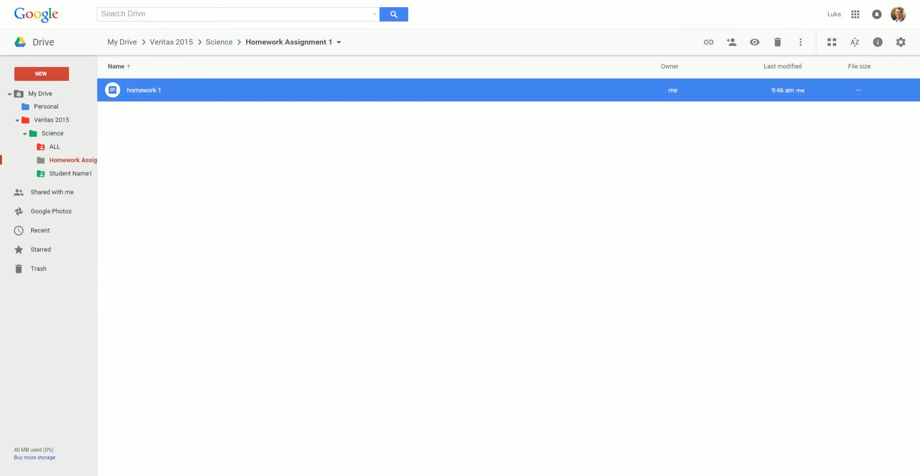
{"action": "left_click", "coordinate": [185, 113]}
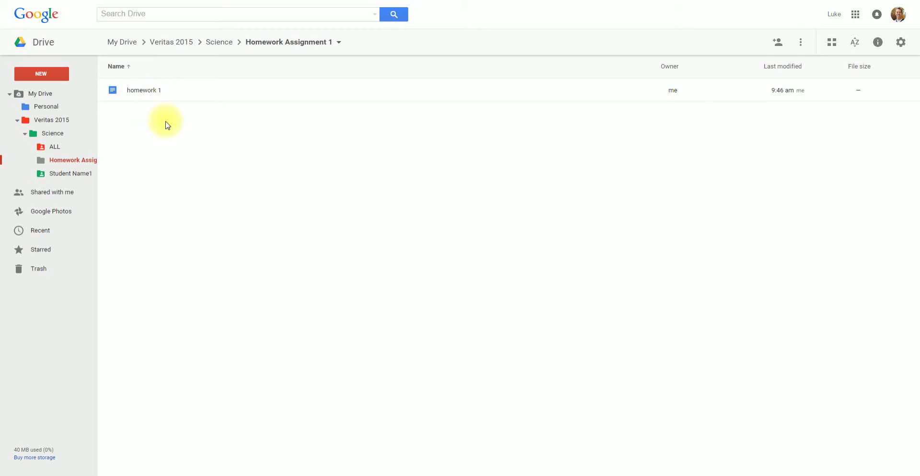
{"action": "left_click", "coordinate": [146, 91]}
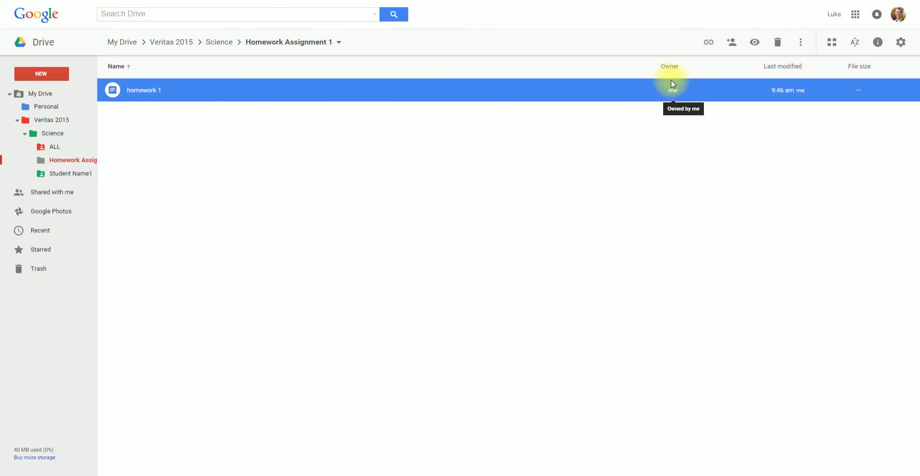
{"action": "left_click", "coordinate": [388, 141]}
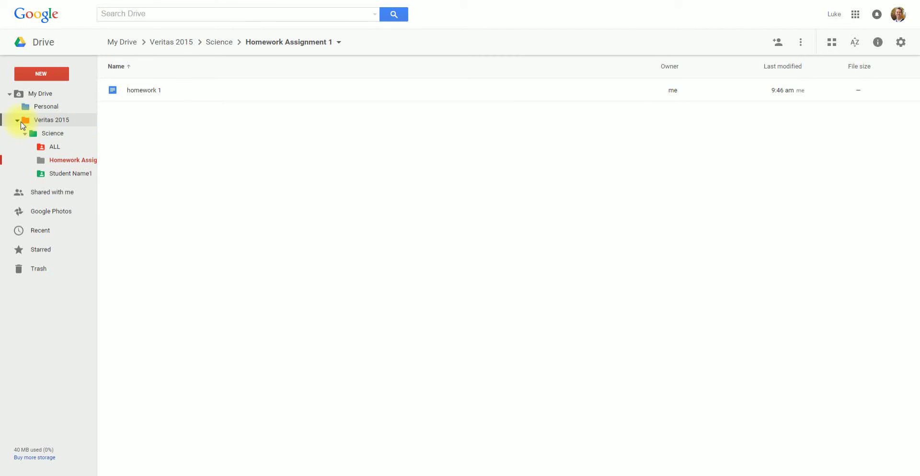
Collapse the Veritas 2015 folder tree, return to My Drive and show its contents in grid view.
{"action": "left_click", "coordinate": [18, 120]}
{"action": "left_click", "coordinate": [41, 98]}
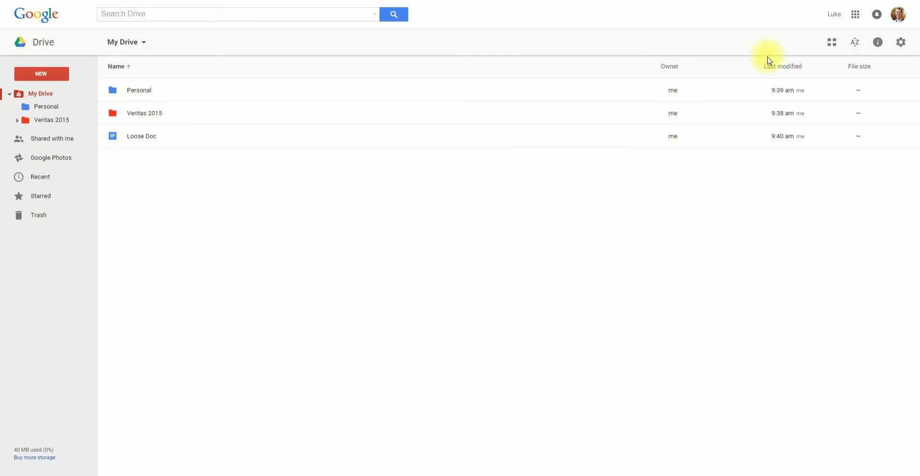
{"action": "left_click", "coordinate": [832, 43]}
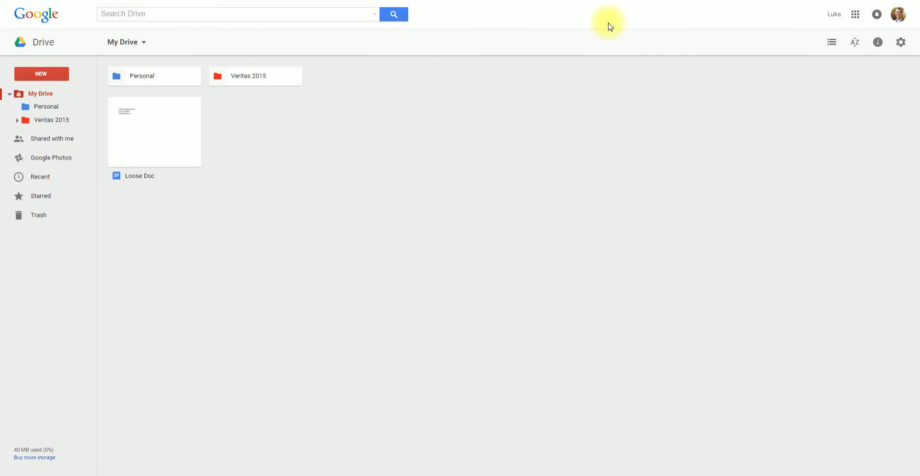
Sign out of the current Google account and sign in to the student's account by entering the account password.
{"action": "left_click", "coordinate": [896, 15]}
{"action": "left_click", "coordinate": [880, 106]}
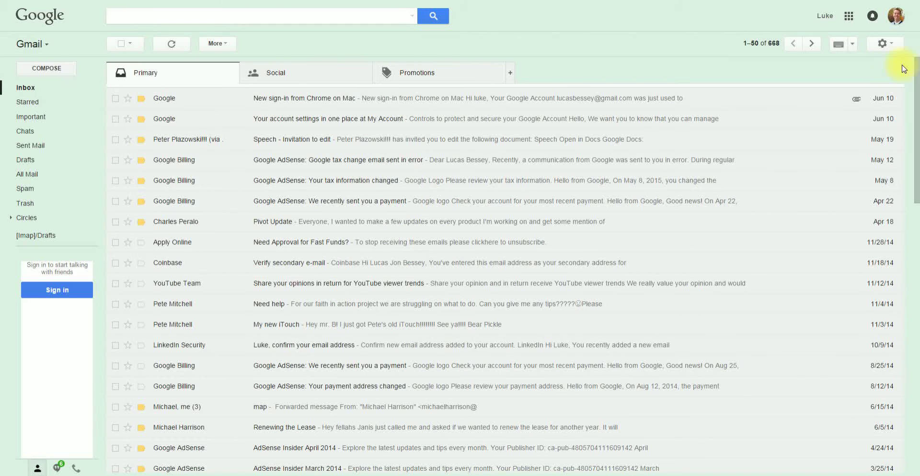
{"action": "left_click", "coordinate": [896, 25]}
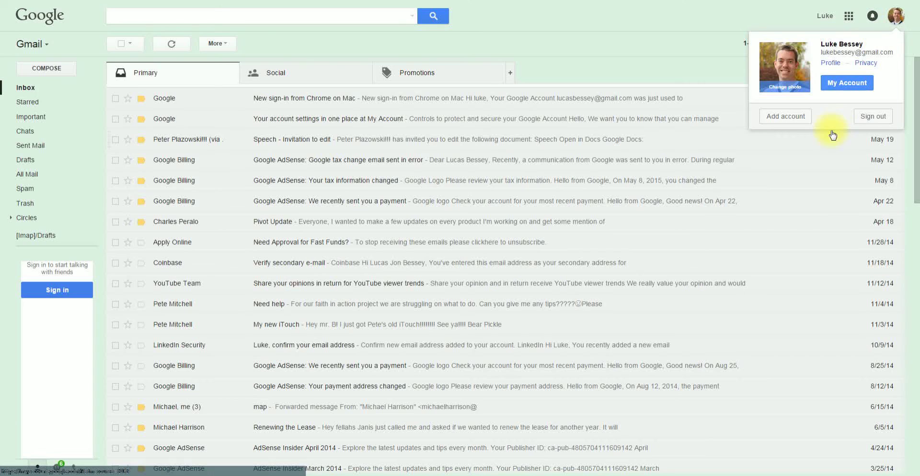
{"action": "left_click", "coordinate": [863, 124]}
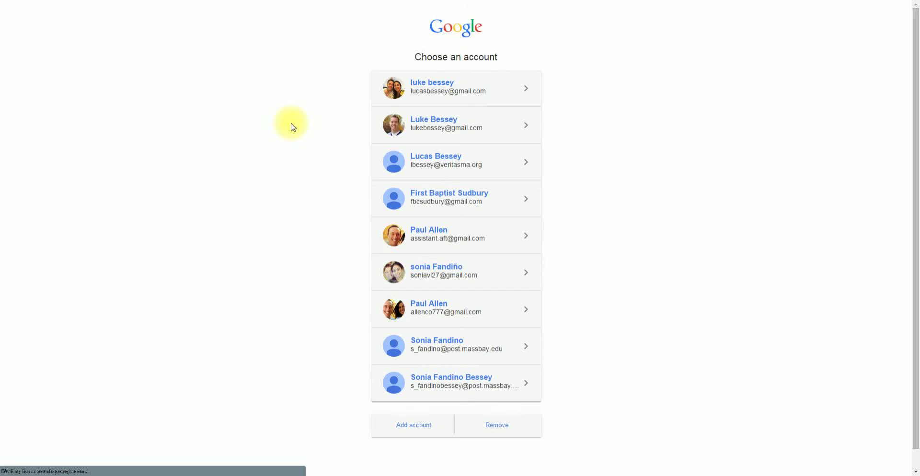
{"action": "left_click", "coordinate": [431, 99]}
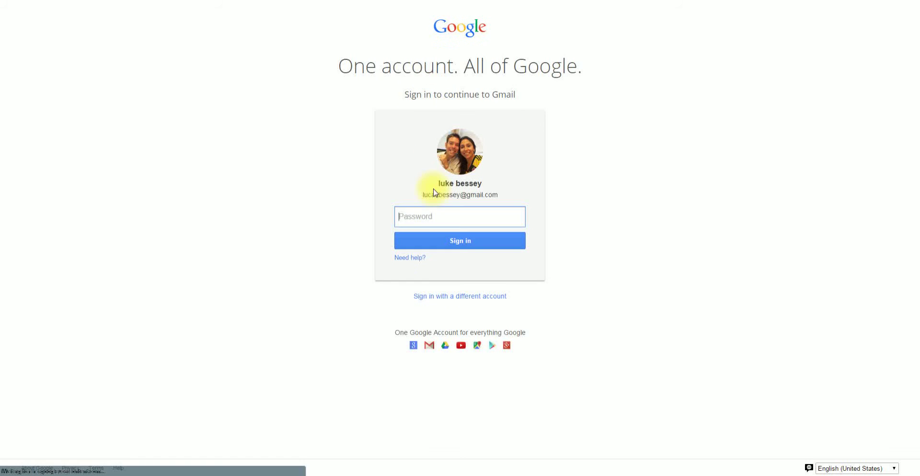
{"action": "type", "text": "•"}
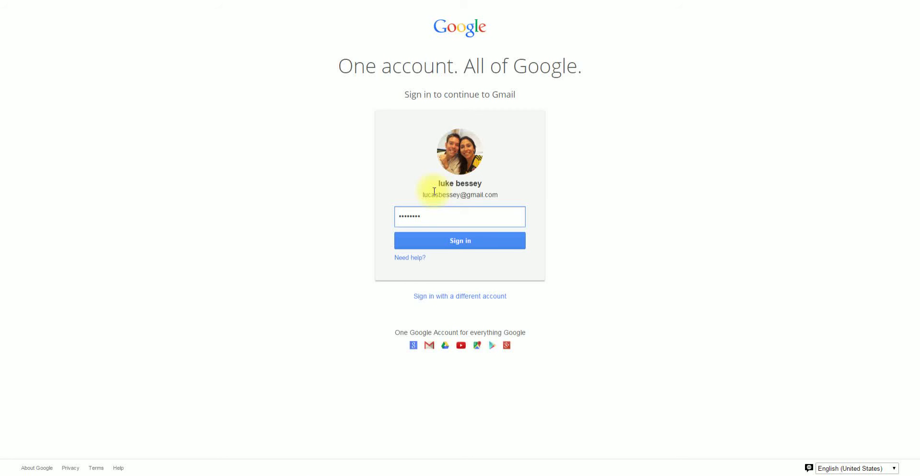
{"action": "key", "text": "Return"}
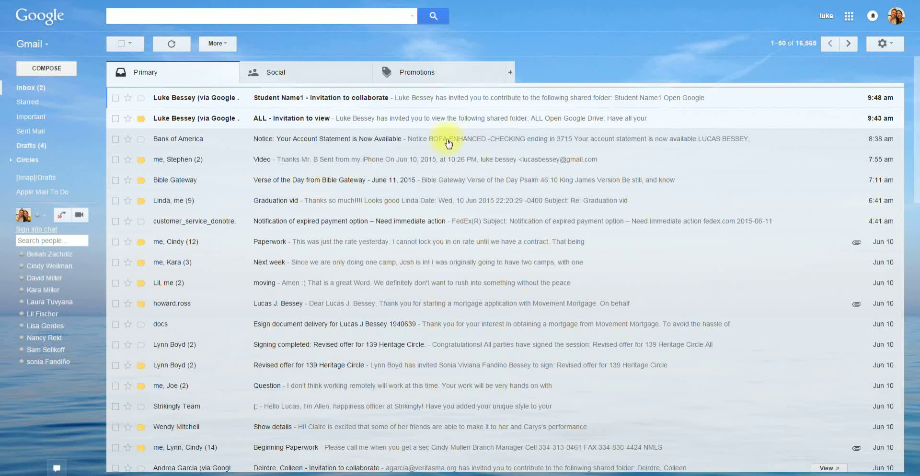
Switch to Google Drive and remove the most recently modified shared folder from My Drive.
{"action": "left_click", "coordinate": [848, 18]}
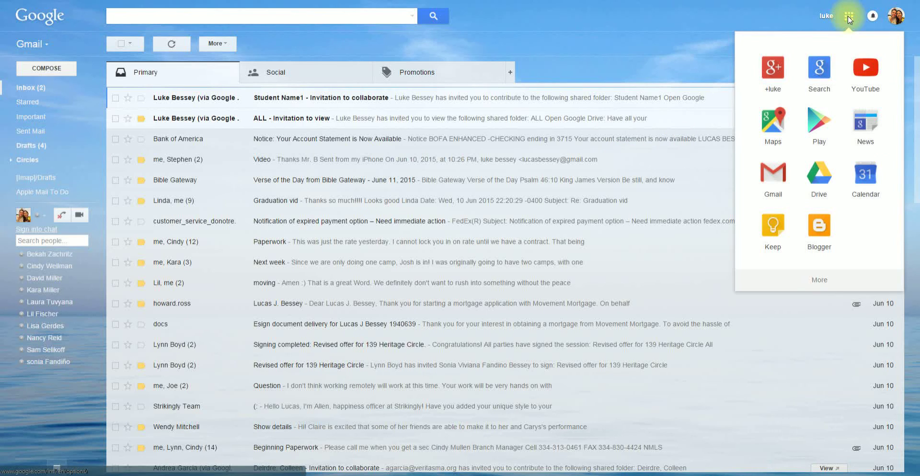
{"action": "left_click", "coordinate": [827, 178]}
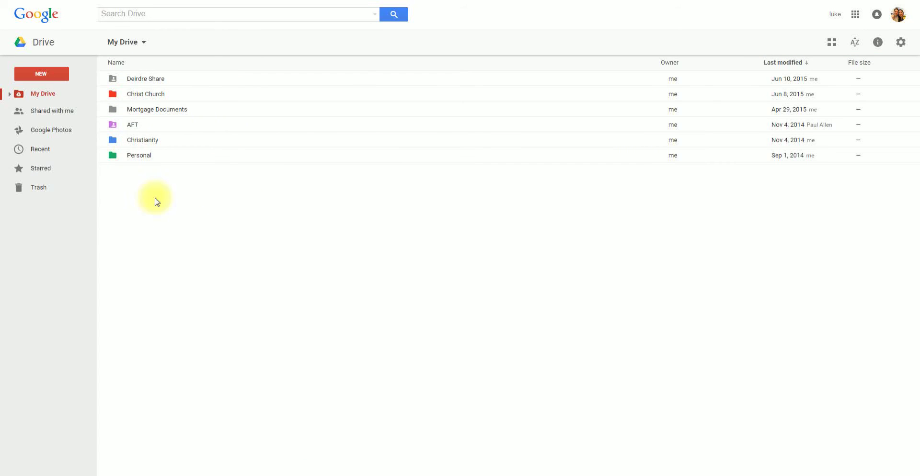
{"action": "left_click", "coordinate": [174, 78]}
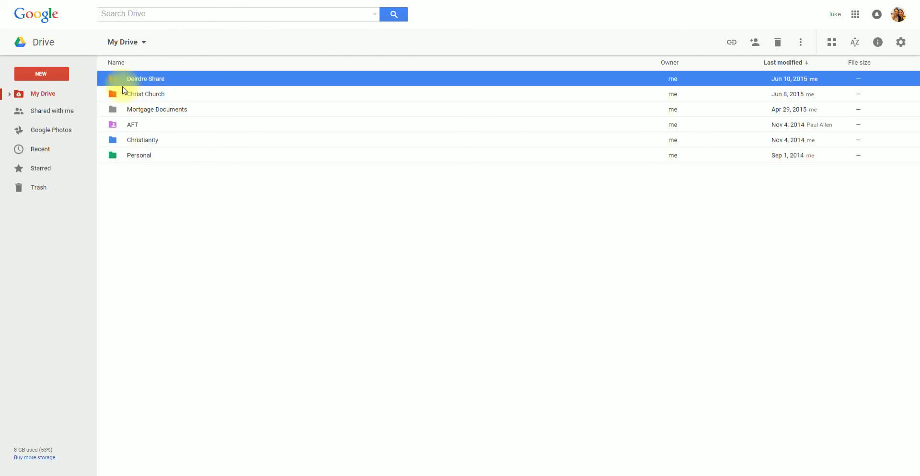
{"action": "left_click", "coordinate": [778, 43]}
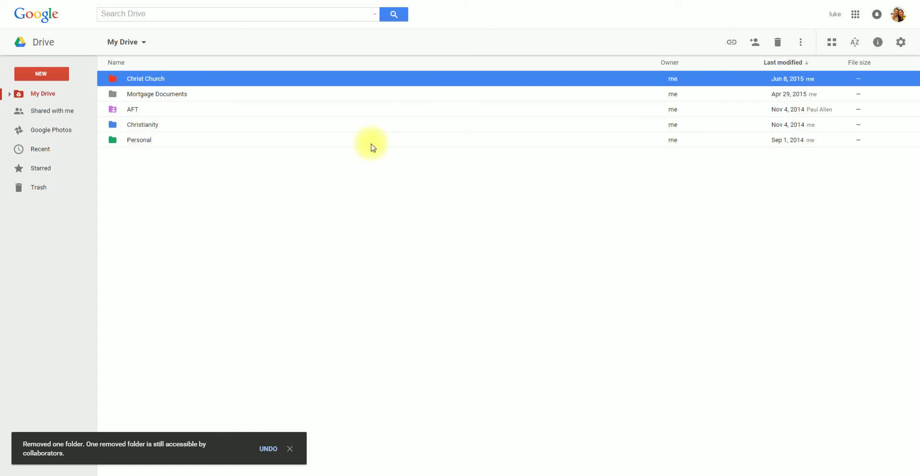
{"action": "left_click", "coordinate": [234, 200]}
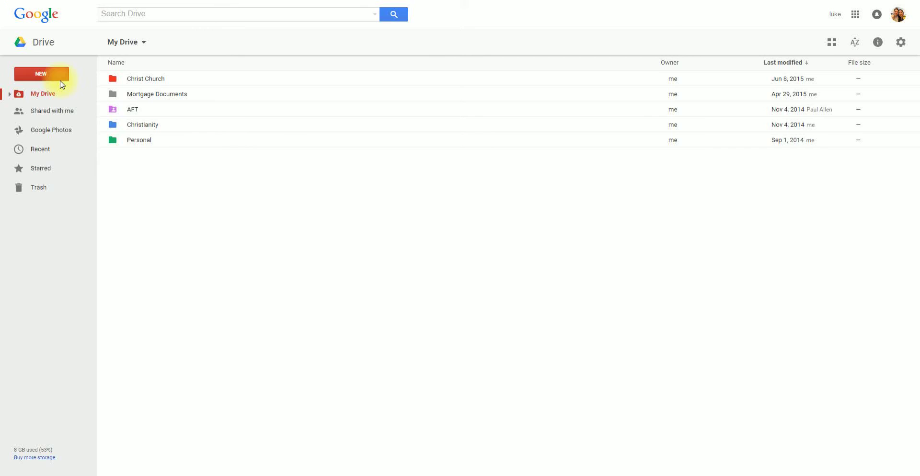
Create a folder named Veritas 2015 in My Drive.
{"action": "left_click", "coordinate": [45, 74]}
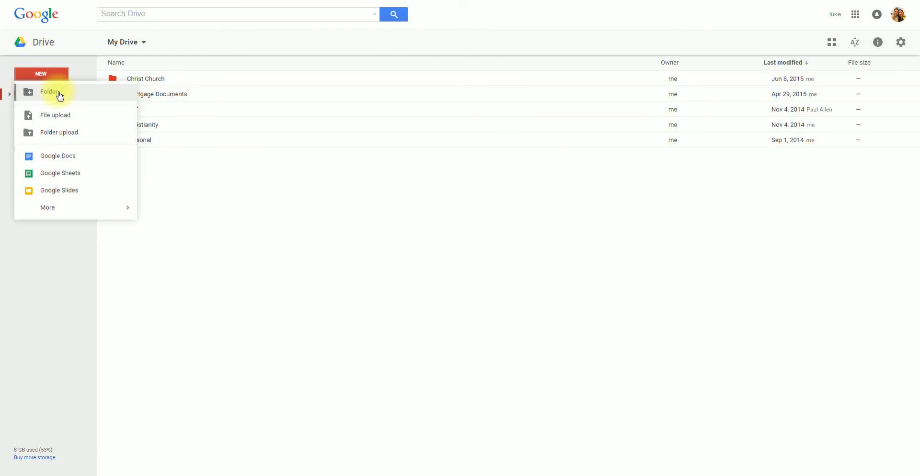
{"action": "left_click", "coordinate": [59, 95]}
{"action": "type", "text": "Veritas 2015"}
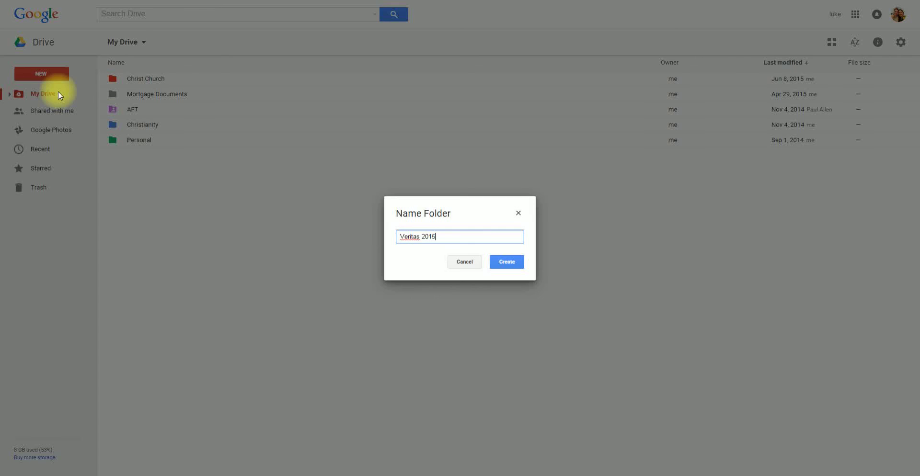
{"action": "key", "text": "Return"}
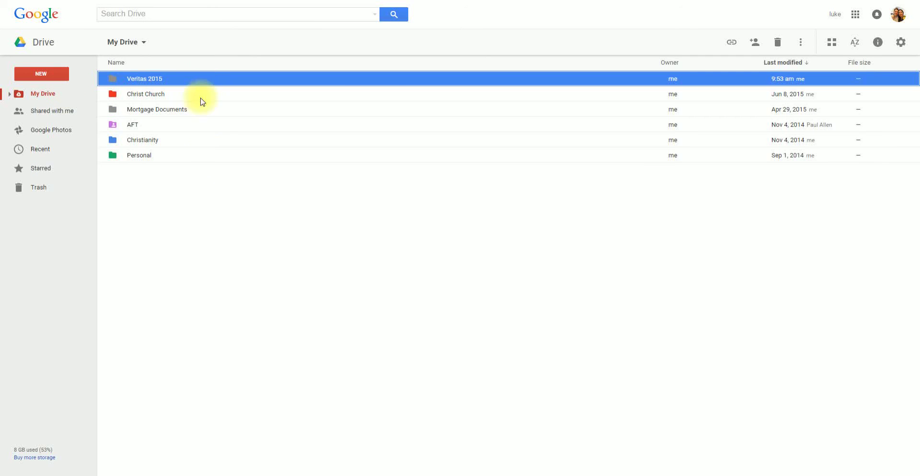
{"action": "left_click", "coordinate": [213, 190]}
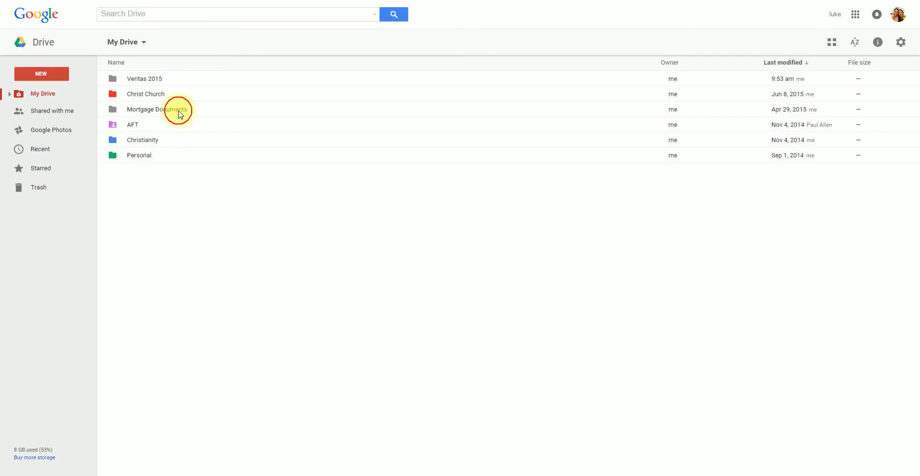
Open the Veritas 2015 folder and create a folder named Science inside it.
{"action": "left_click", "coordinate": [141, 79]}
{"action": "double_click", "coordinate": [140, 79]}
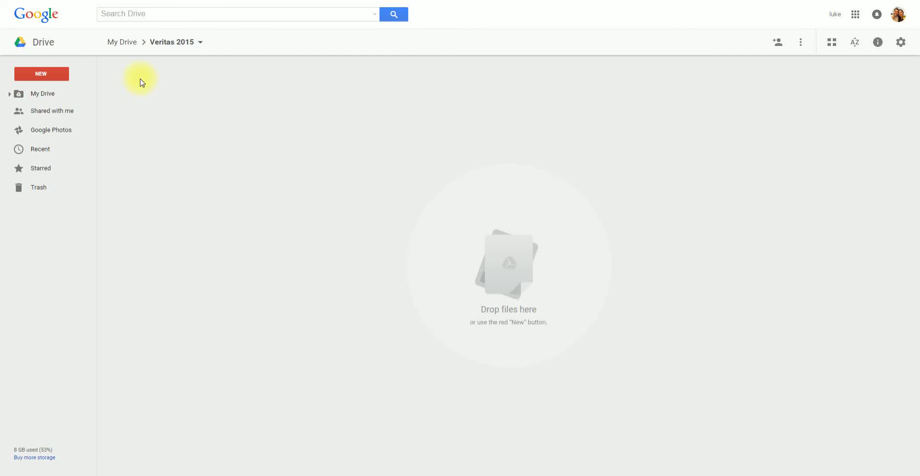
{"action": "left_click", "coordinate": [52, 76]}
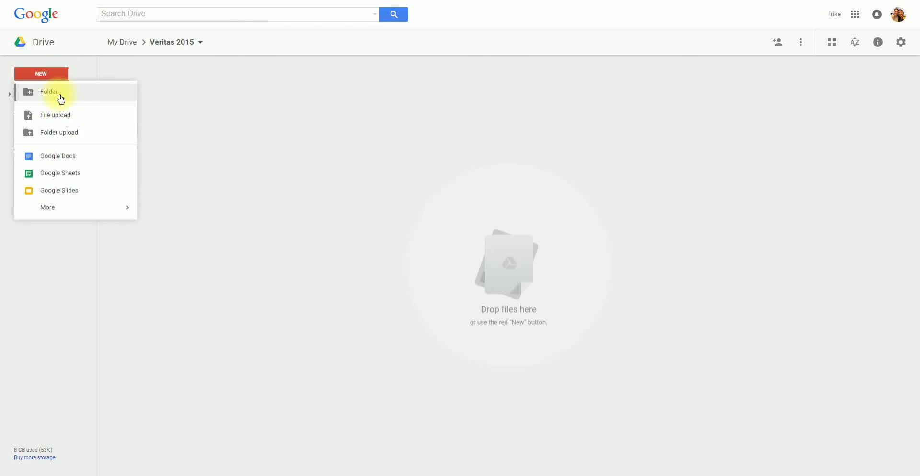
{"action": "left_click", "coordinate": [60, 96]}
{"action": "type", "text": "Science"}
{"action": "key", "text": "Return"}
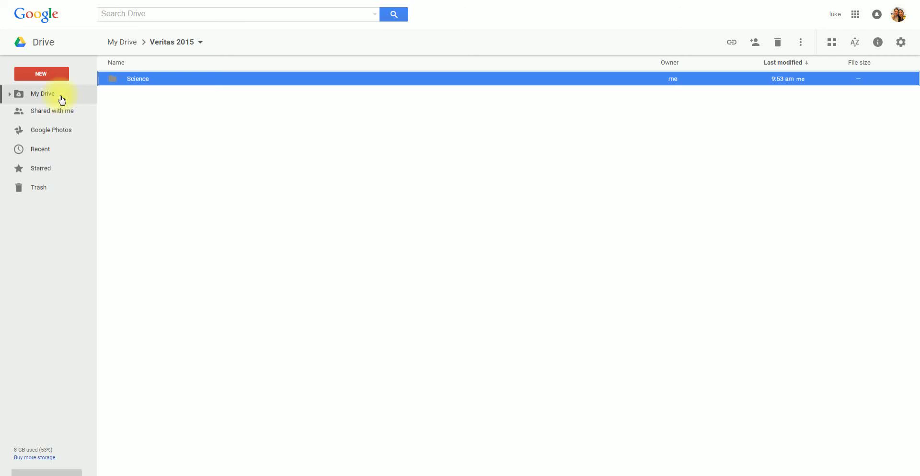
Change the color of the Science folder to green.
{"action": "right_click", "coordinate": [139, 77]}
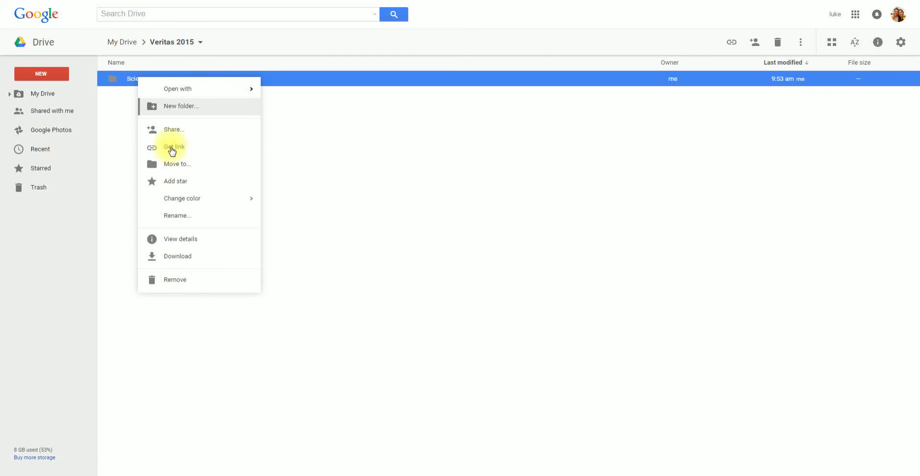
{"action": "mouse_move", "coordinate": [183, 199]}
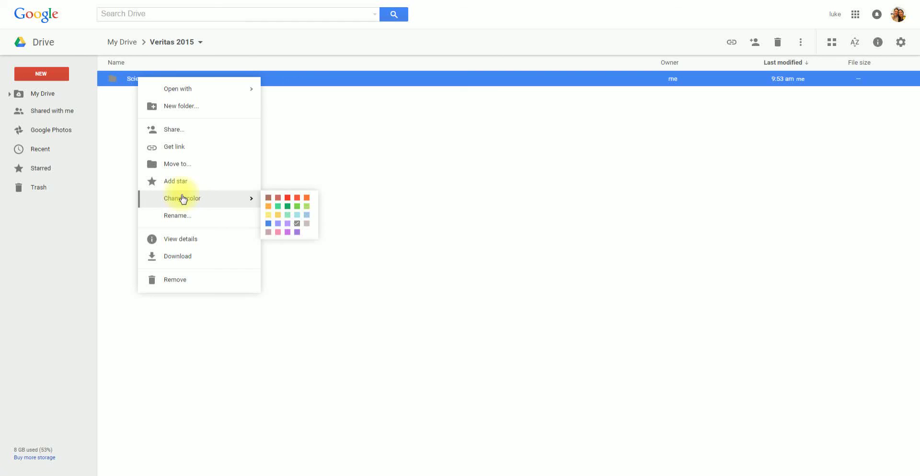
{"action": "left_click", "coordinate": [287, 206]}
{"action": "left_click", "coordinate": [194, 150]}
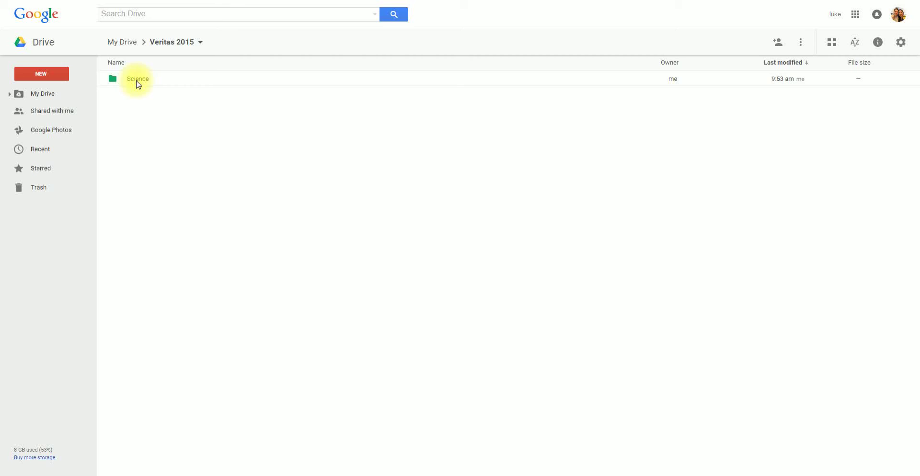
Expand My Drive and Veritas 2015 in the folder tree, and show the items under Shared with me.
{"action": "left_click", "coordinate": [10, 94]}
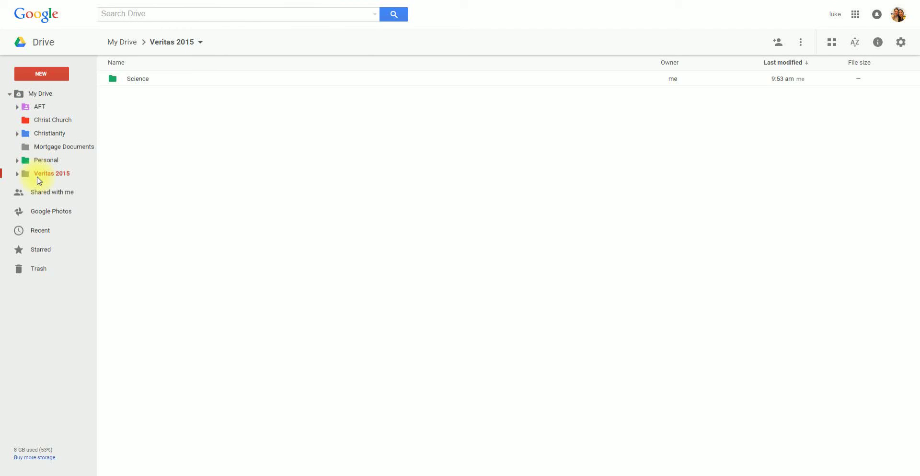
{"action": "left_click", "coordinate": [17, 174]}
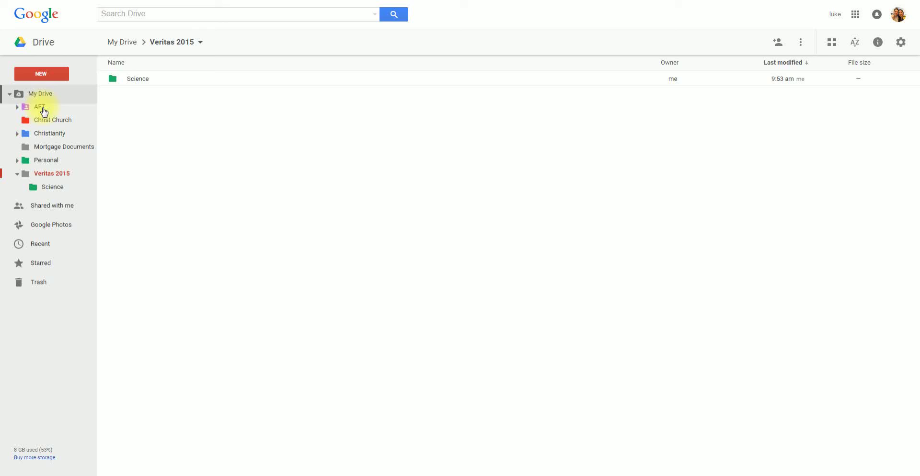
{"action": "left_click", "coordinate": [57, 206]}
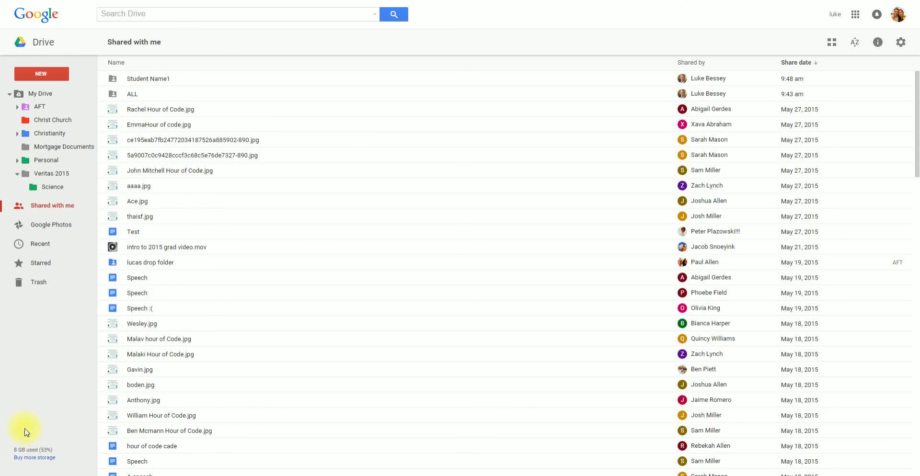
{"action": "mouse_move", "coordinate": [43, 449]}
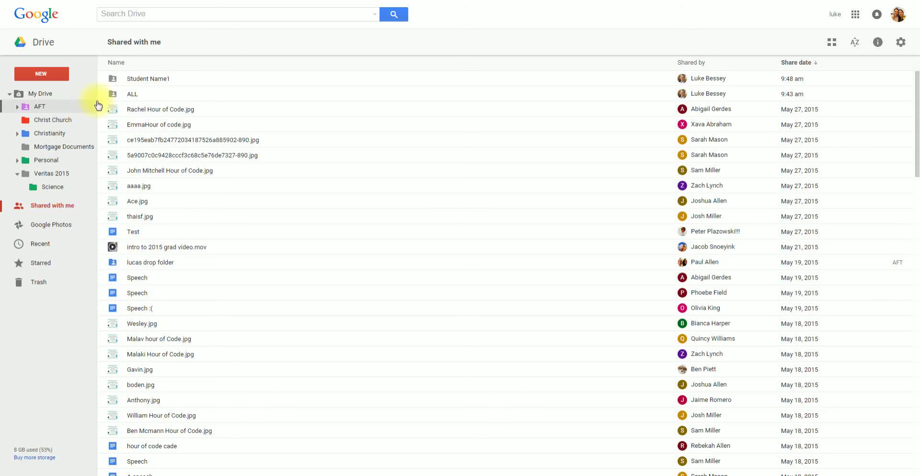
Add the shared ALL and Student Name1 folders together to the Science folder inside Veritas 2015.
{"action": "left_click", "coordinate": [149, 92]}
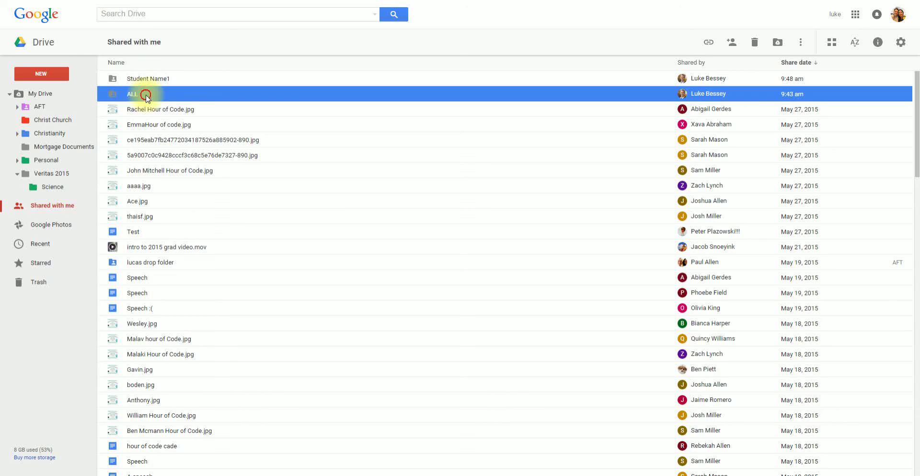
{"action": "left_click", "coordinate": [150, 83]}
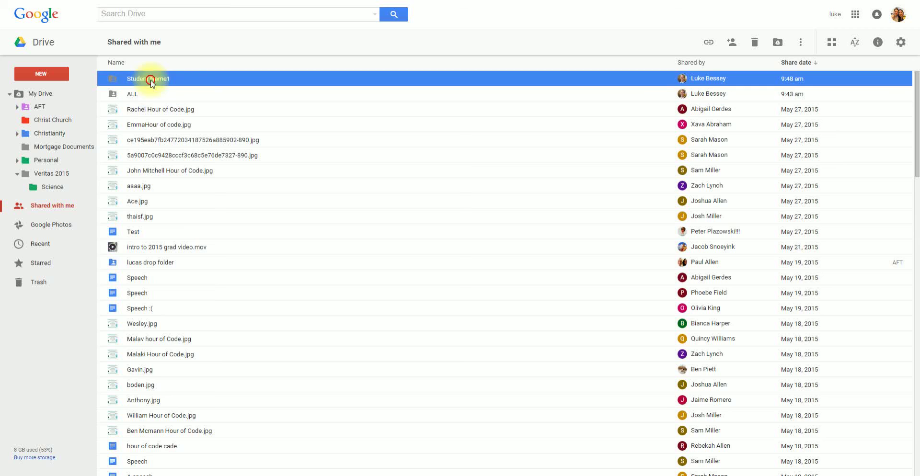
{"action": "left_click", "coordinate": [146, 98]}
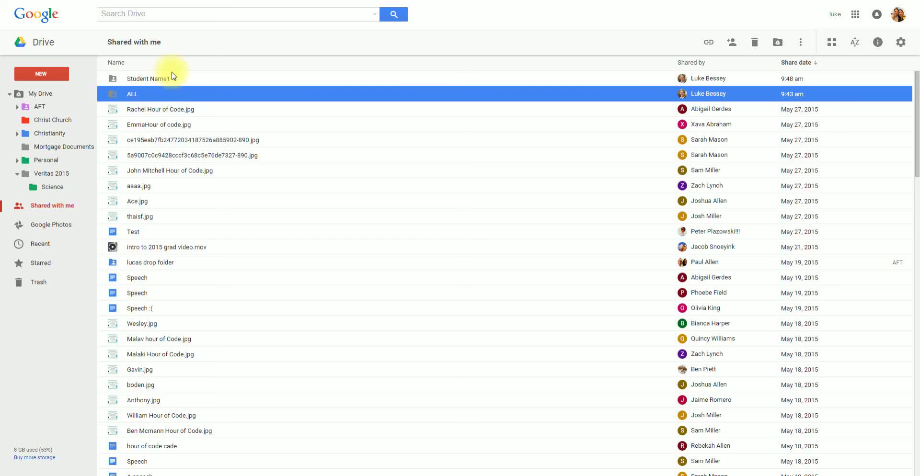
{"action": "mouse_move", "coordinate": [132, 103]}
{"action": "left_mouse_down"}
{"action": "mouse_move", "coordinate": [136, 85]}
{"action": "mouse_move", "coordinate": [61, 180]}
{"action": "mouse_move", "coordinate": [124, 87]}
{"action": "mouse_move", "coordinate": [143, 94]}
{"action": "left_mouse_up"}
{"action": "left_click", "coordinate": [139, 81], "text": "ctrl"}
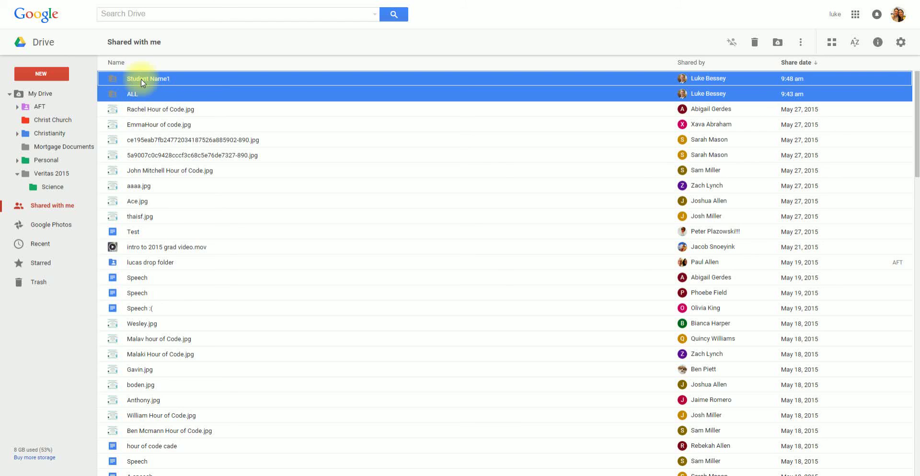
{"action": "left_click_drag", "start_coordinate": [144, 78], "coordinate": [57, 186]}
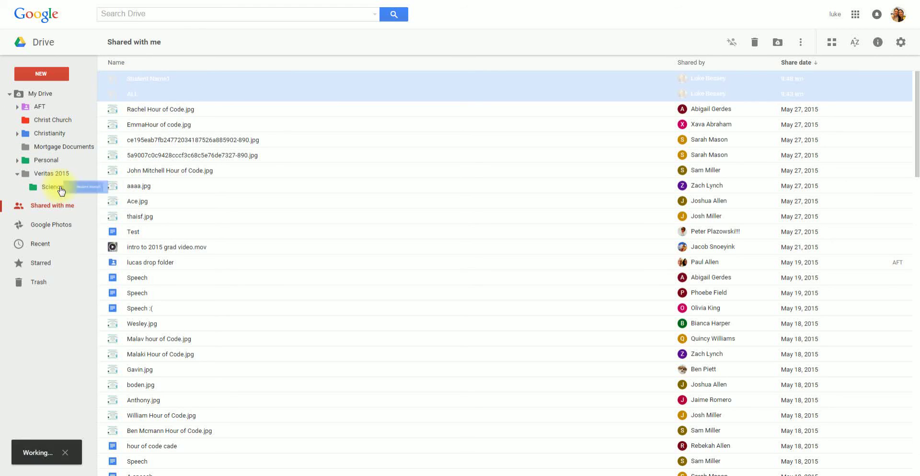
{"action": "left_click", "coordinate": [298, 188]}
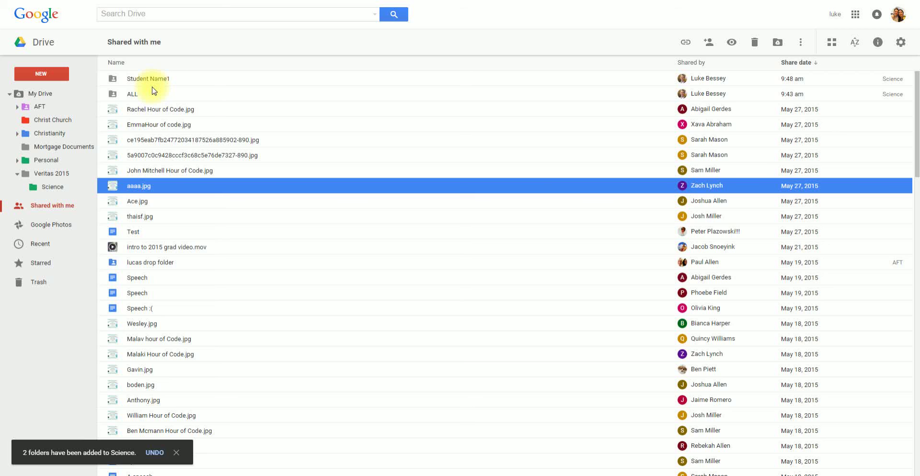
Check the contents of the Science folder and look through the Shared with me list.
{"action": "left_click", "coordinate": [50, 187]}
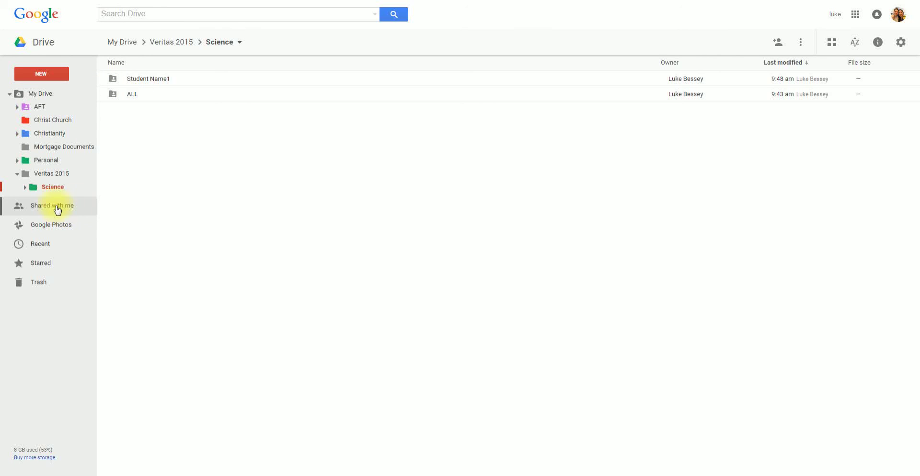
{"action": "left_click", "coordinate": [59, 209]}
{"action": "scroll", "coordinate": [191, 173], "scroll_direction": "down", "scroll_amount": 8}
{"action": "scroll", "coordinate": [190, 174], "scroll_direction": "up", "scroll_amount": 10}
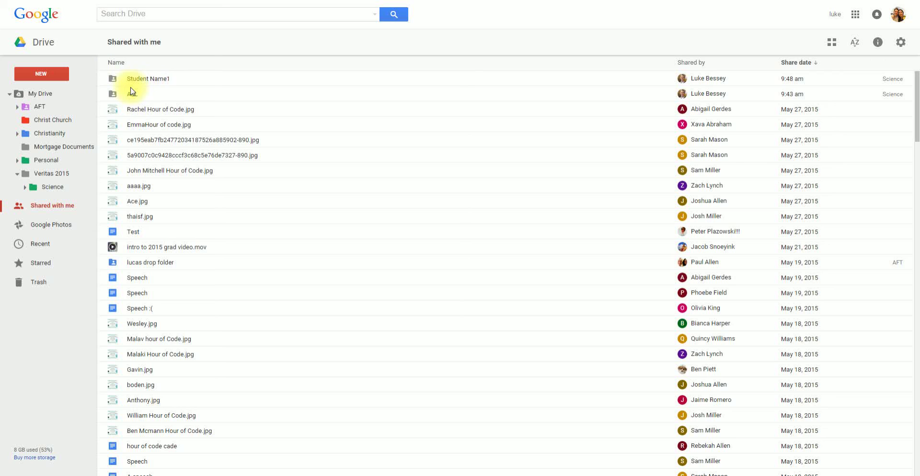
Go from My Drive through Veritas 2015 to Science, and examine the contents of the ALL and Student Name1 folders.
{"action": "left_click", "coordinate": [44, 95]}
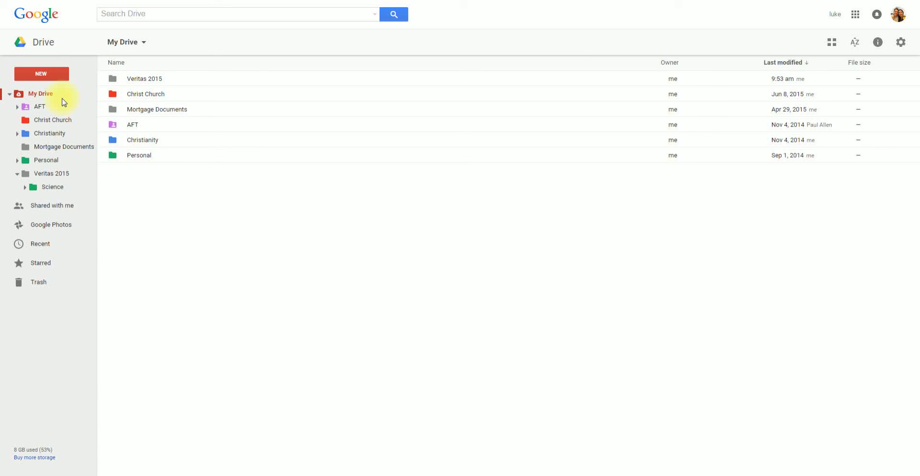
{"action": "double_click", "coordinate": [140, 79]}
{"action": "left_click", "coordinate": [134, 82]}
{"action": "double_click", "coordinate": [134, 83]}
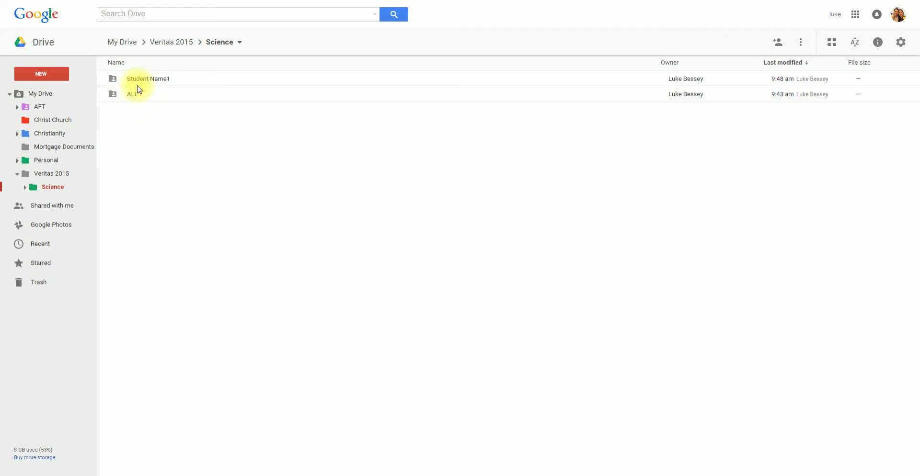
{"action": "left_click", "coordinate": [130, 95]}
{"action": "double_click", "coordinate": [131, 95]}
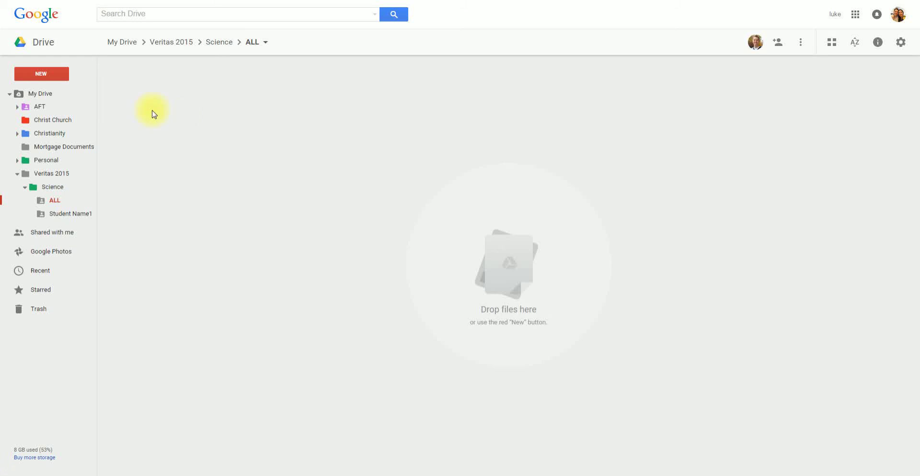
{"action": "left_click", "coordinate": [213, 44]}
{"action": "double_click", "coordinate": [140, 83]}
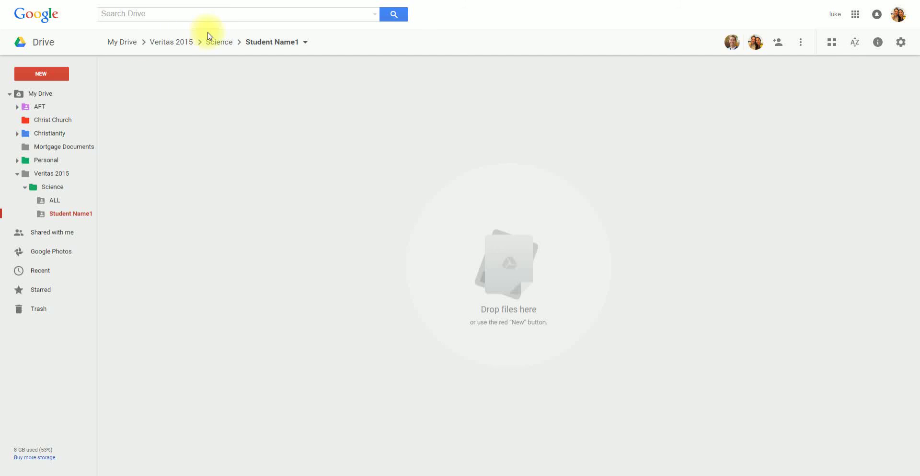
Return to the Science folder and show the additional file types available for a new item.
{"action": "left_click", "coordinate": [220, 46]}
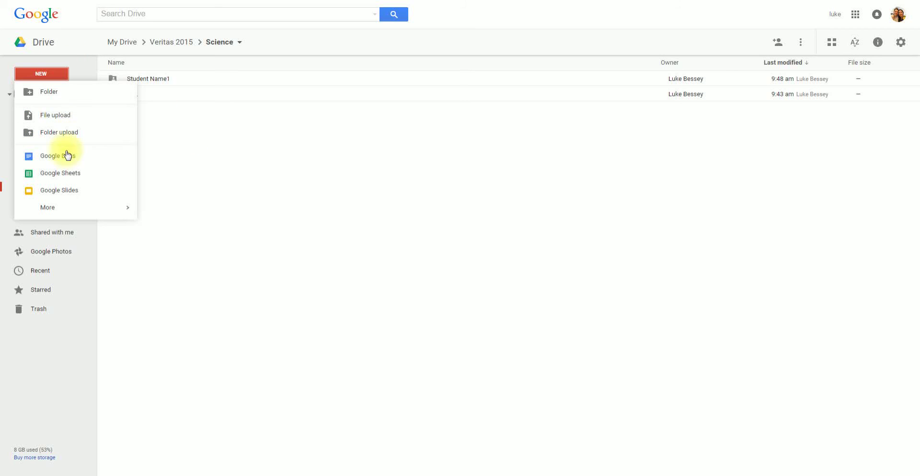
{"action": "mouse_move", "coordinate": [65, 210]}
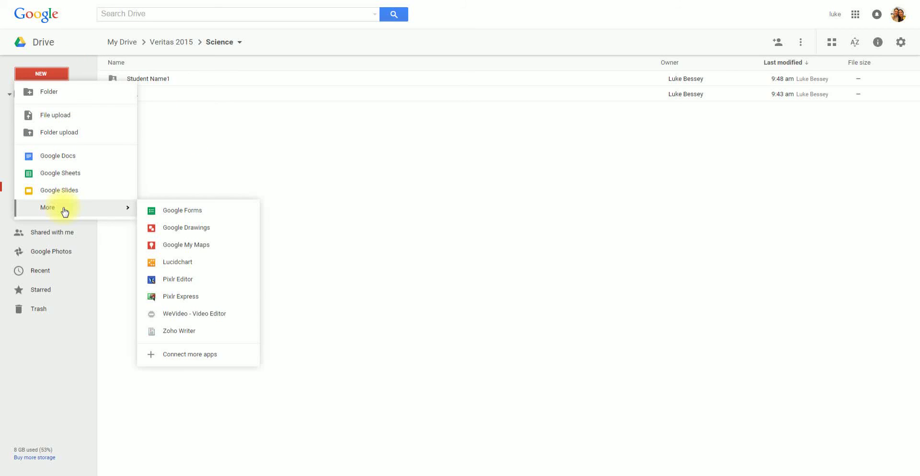